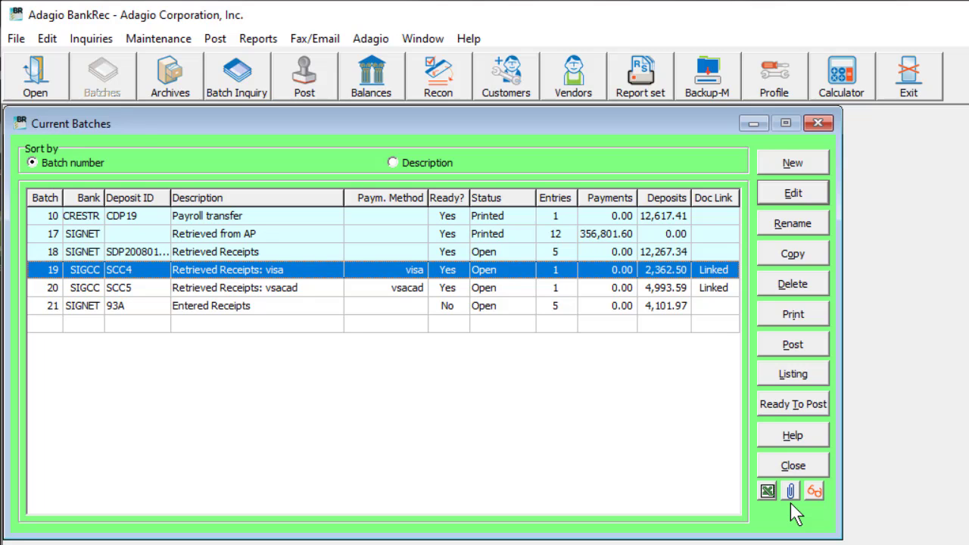
Change the payment method of entry 1 in batch 21 Entered Receipts to mccad, Mastercard - CAD SIGNET CC
left_click(399, 165)
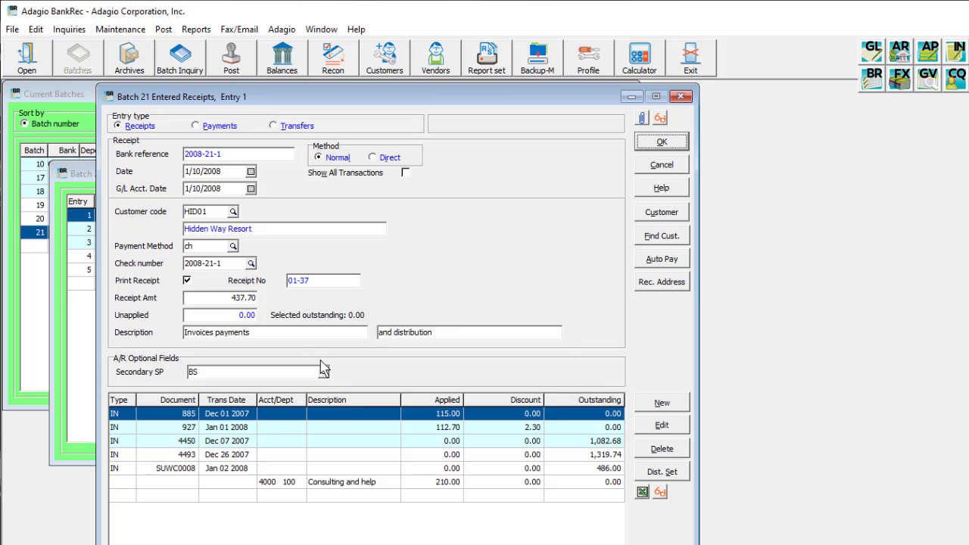
left_click(234, 247)
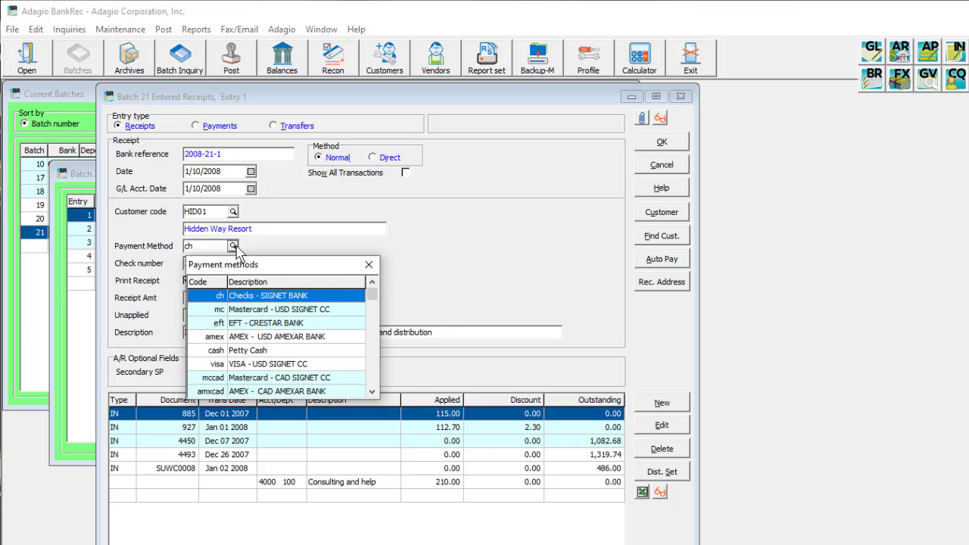
left_click(256, 378)
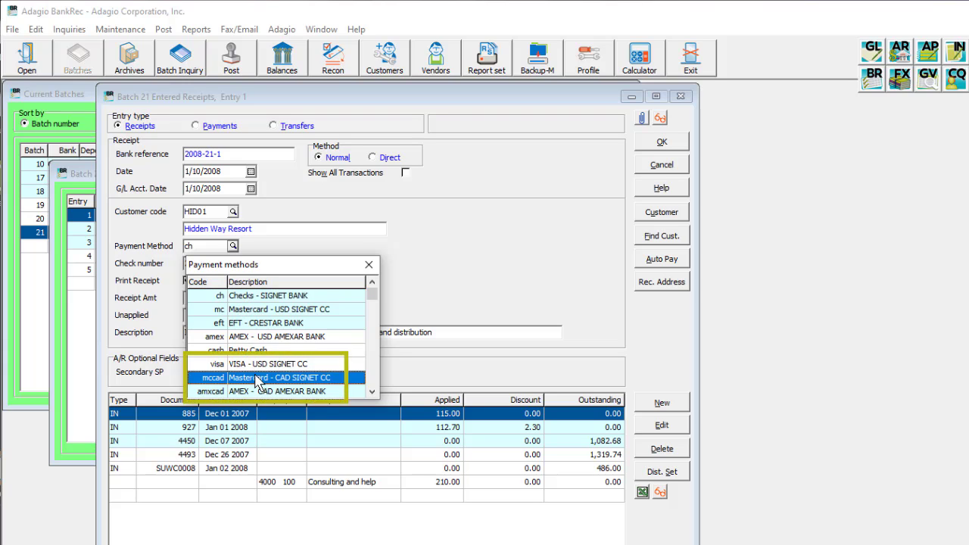
double_click(257, 378)
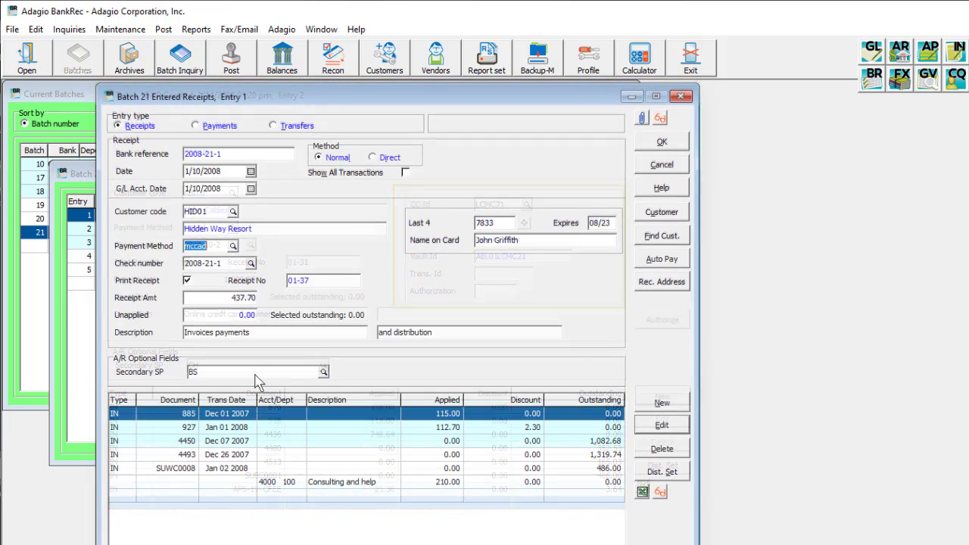
Review the receipt's Consulting and help cash detail without changing it, and choose the mortg (Mortgage payment) distribution set
left_click(649, 281)
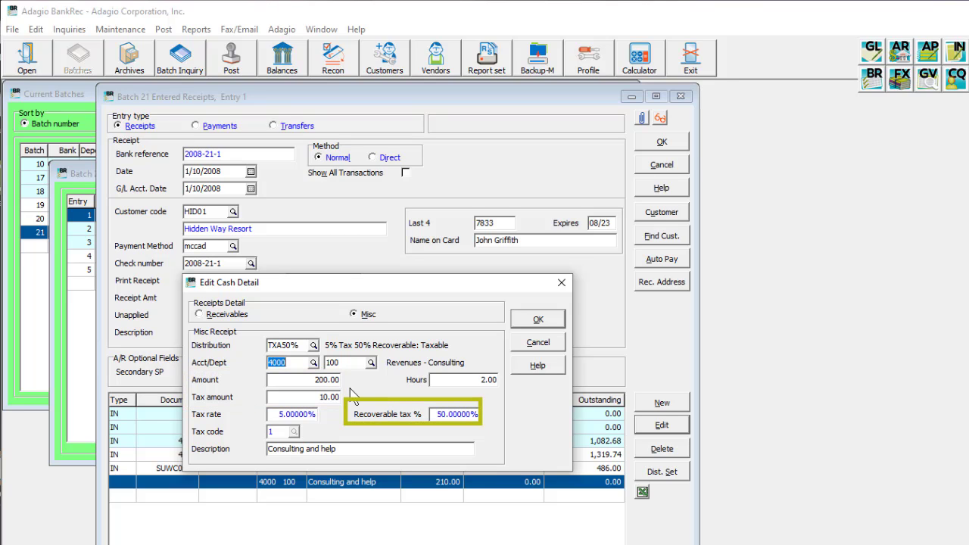
left_click(522, 347)
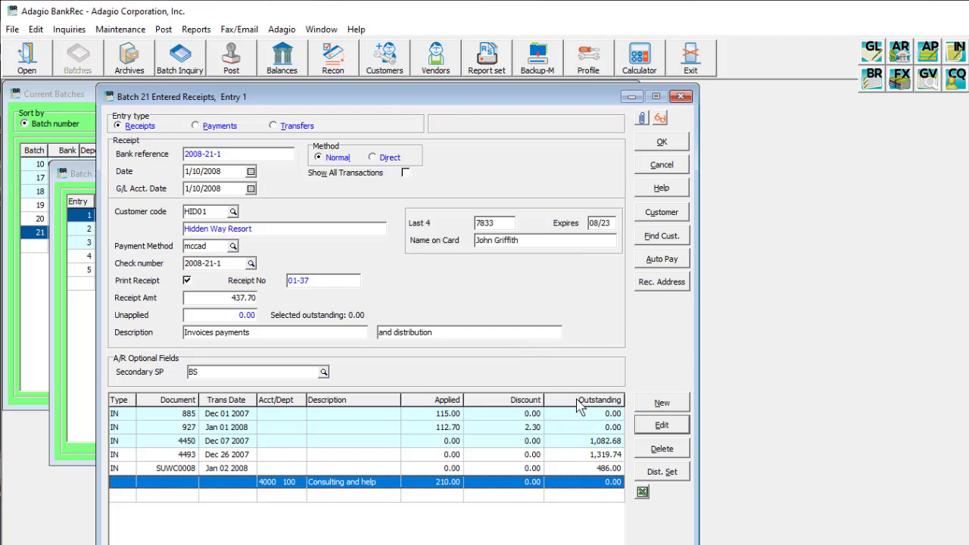
left_click(645, 474)
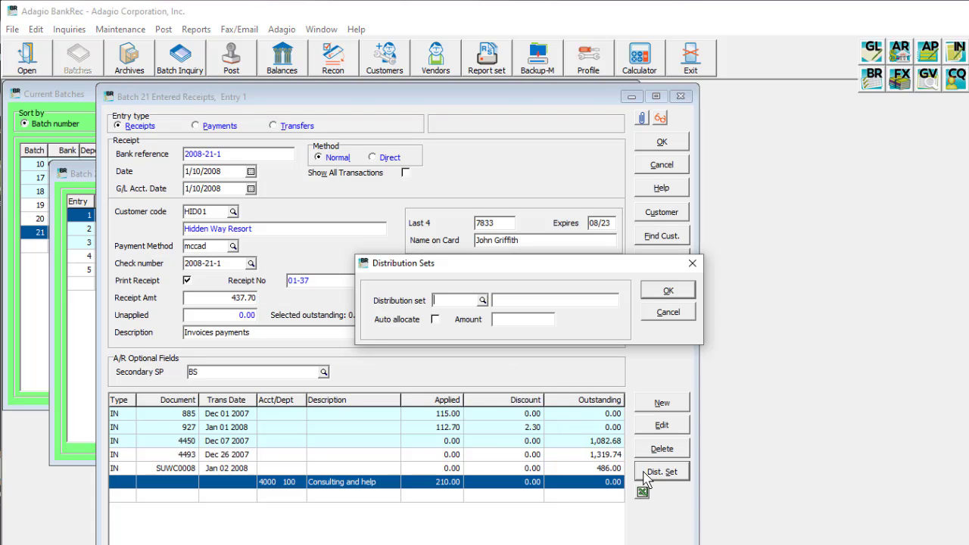
left_click(482, 300)
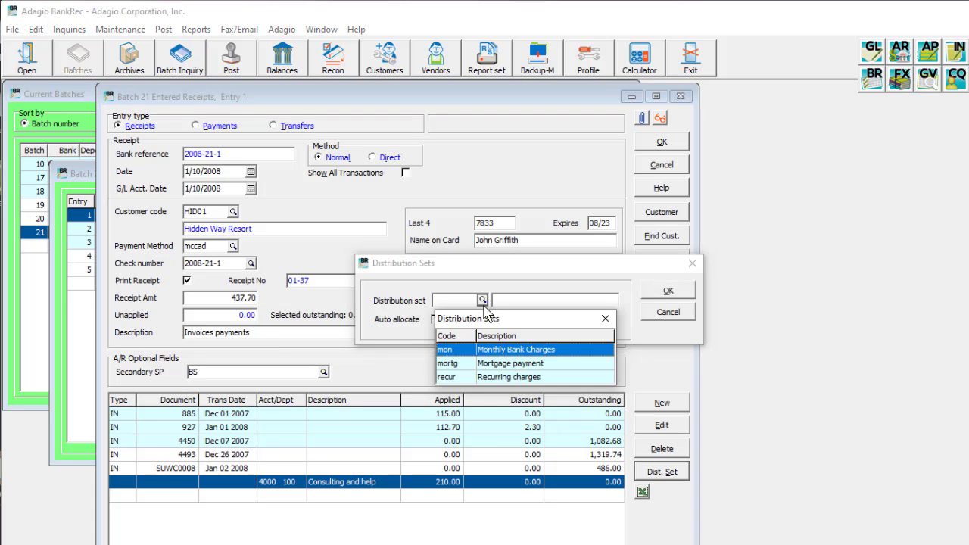
double_click(470, 363)
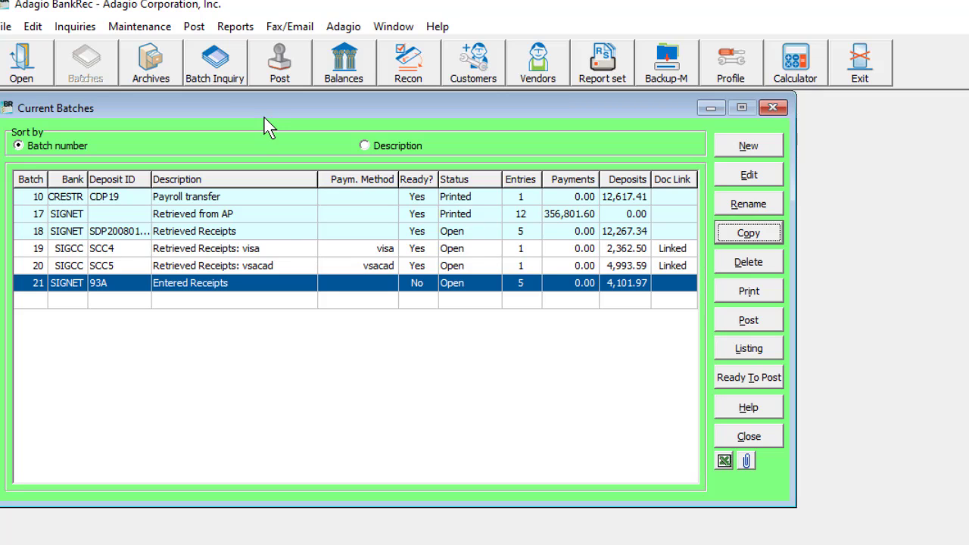
View the archive batches and the copy options for the Payroll transfer batch, leaving without copying it
left_click(171, 85)
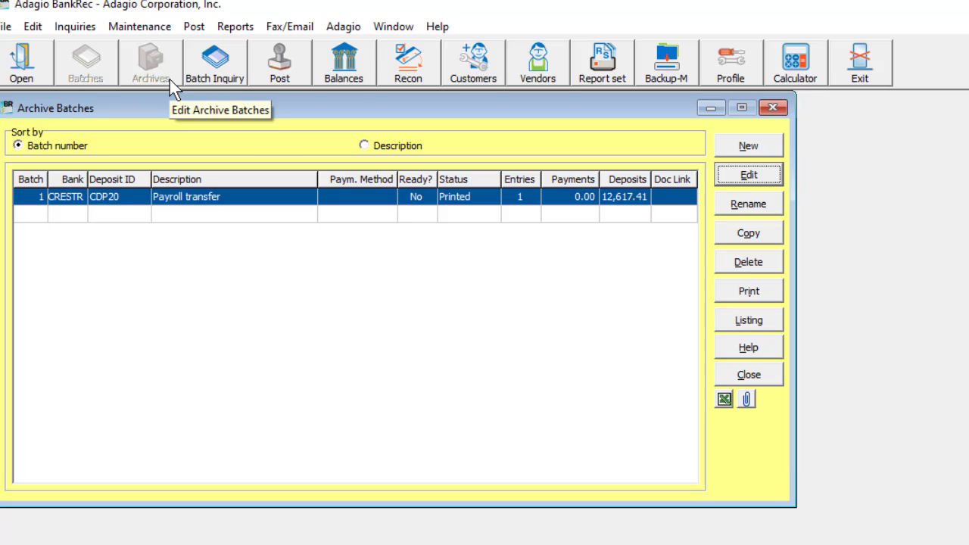
left_click(742, 233)
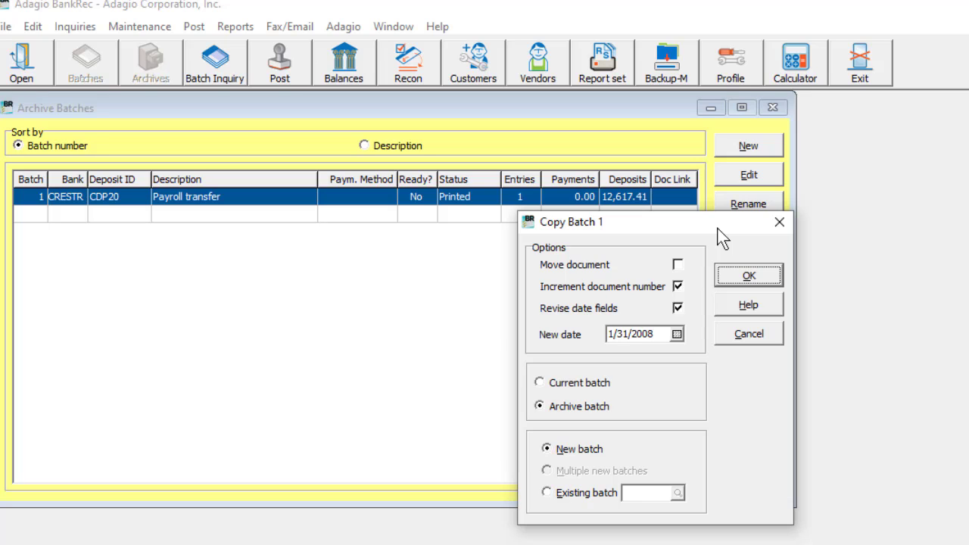
left_click(727, 332)
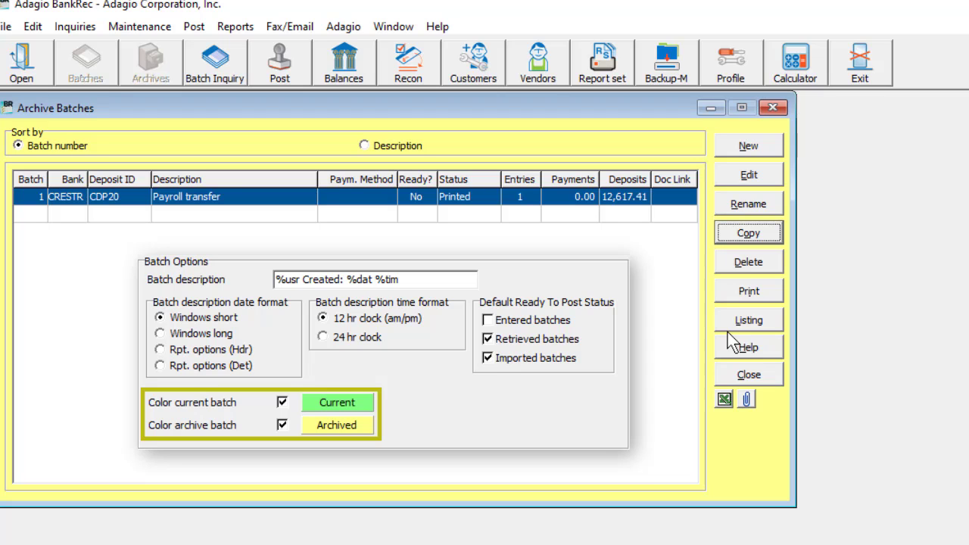
left_click(727, 376)
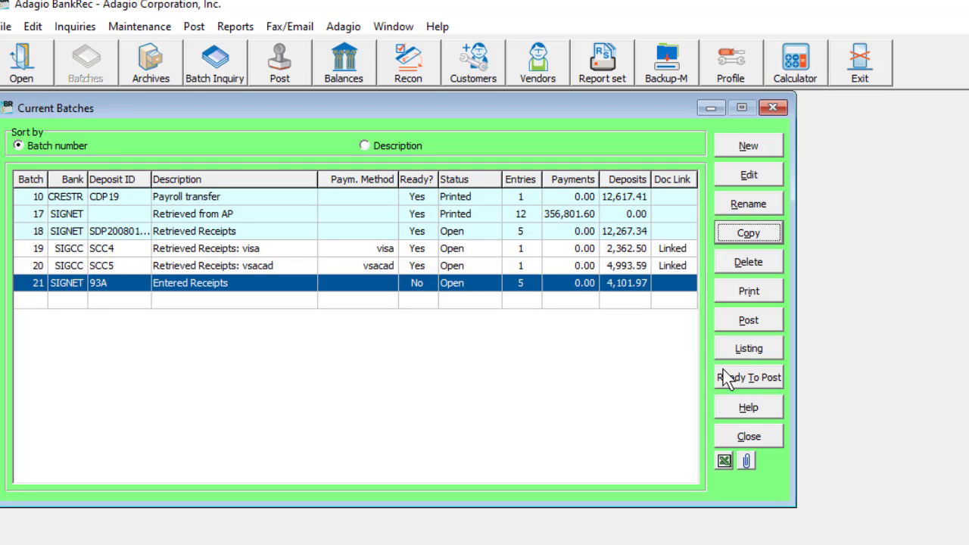
Look up the posted batch 15 Retrieved Receipts: visa and the deleted batch 11 Adagio BR Import from PR in Batch Inquiry
left_click(213, 79)
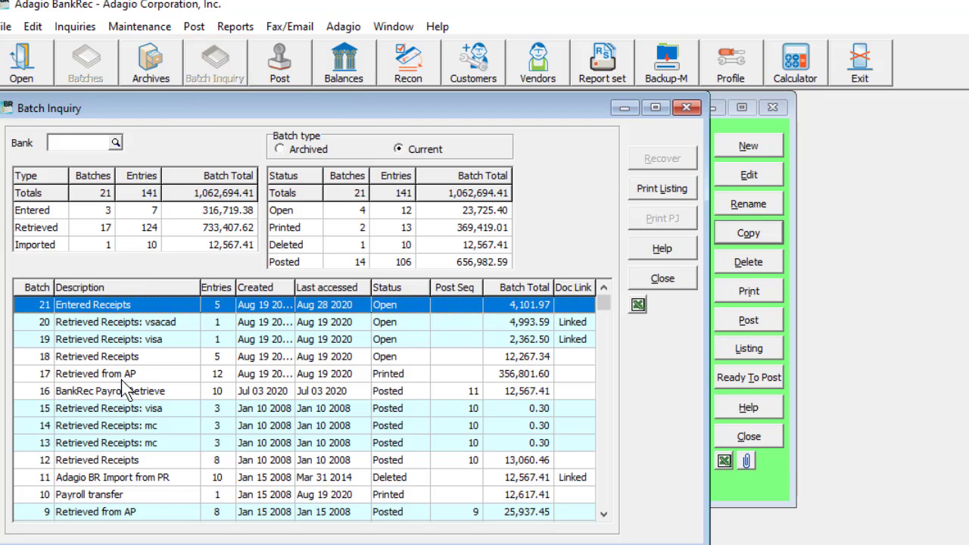
left_click(139, 409)
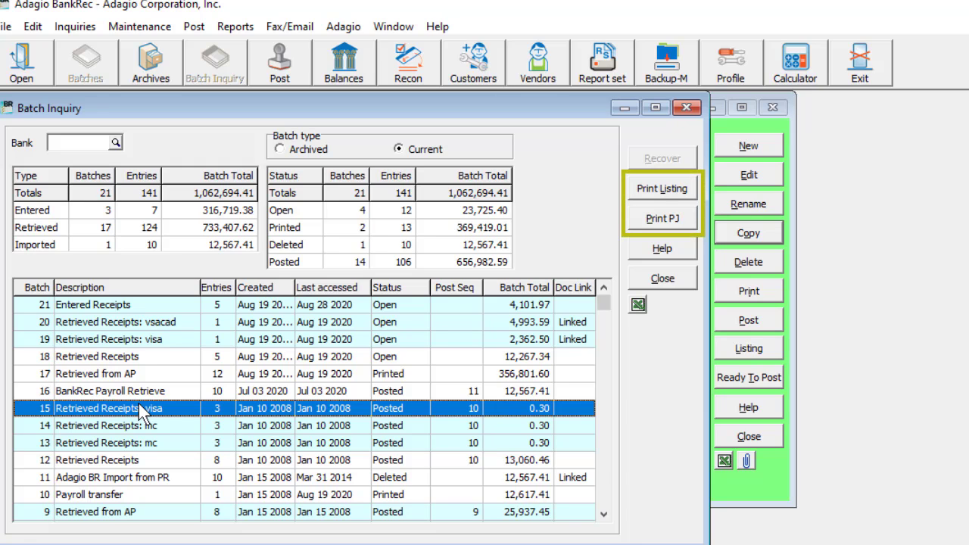
left_click(169, 477)
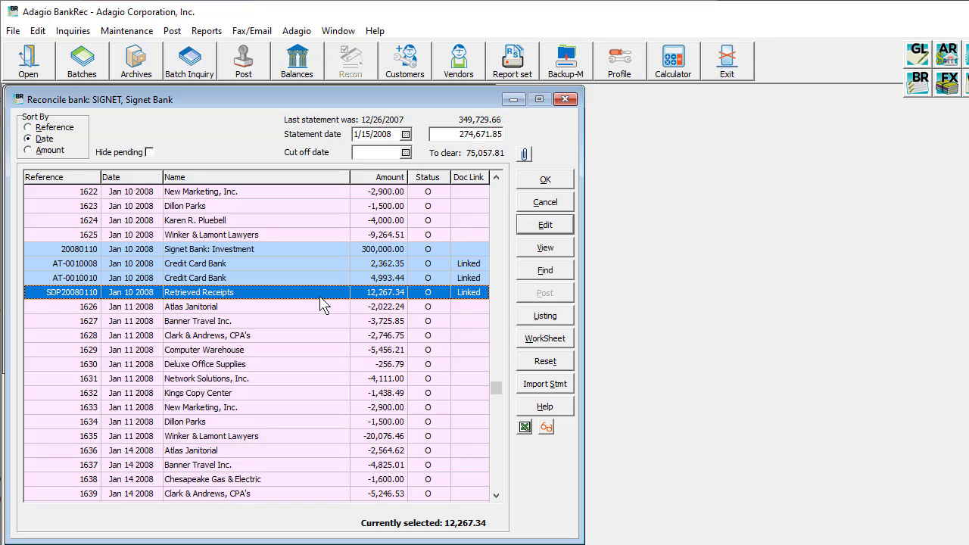
Split the Braxton Consulting Group and QueueLess Incorporated receipts off deposit SDP20080110 under the new reference SDP20080110a
left_click(522, 227)
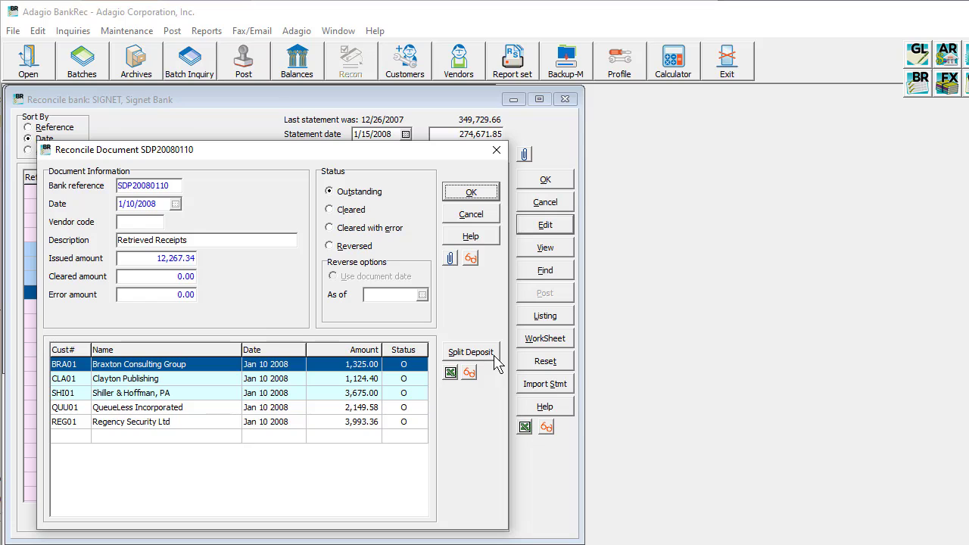
left_click(420, 407, "ctrl")
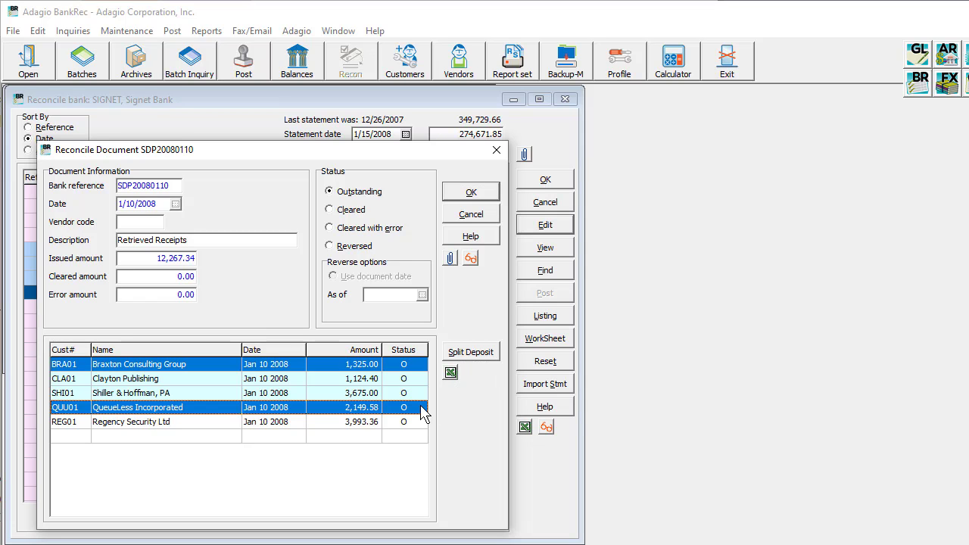
left_click(470, 353)
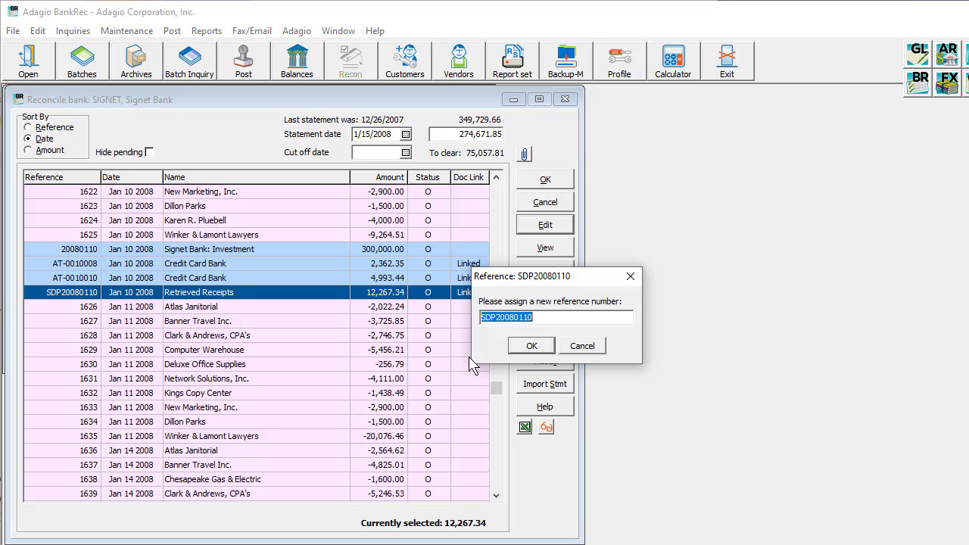
left_click(552, 322)
type("a")
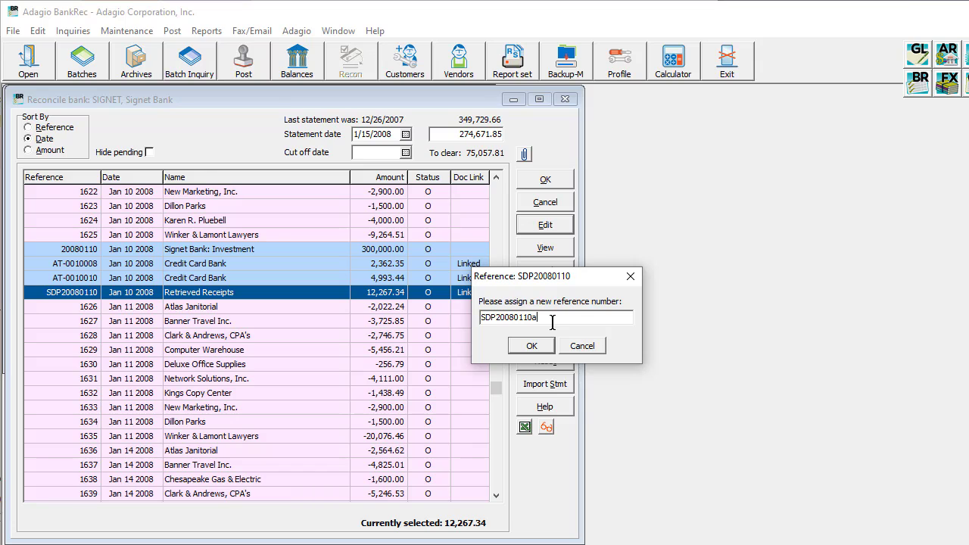
left_click(532, 345)
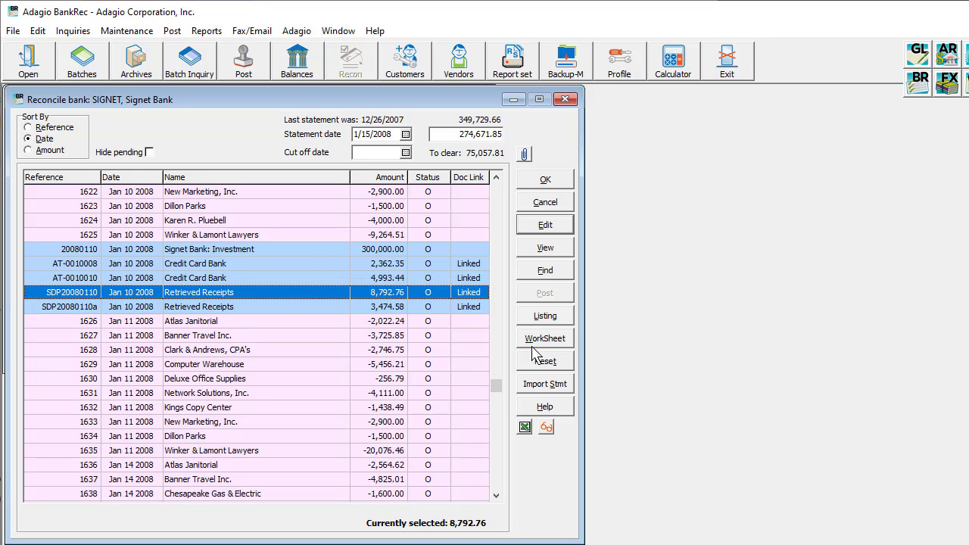
Mark deposit SDP20080110 as reversed using the document date and post the reversal without a backup
right_click(394, 308)
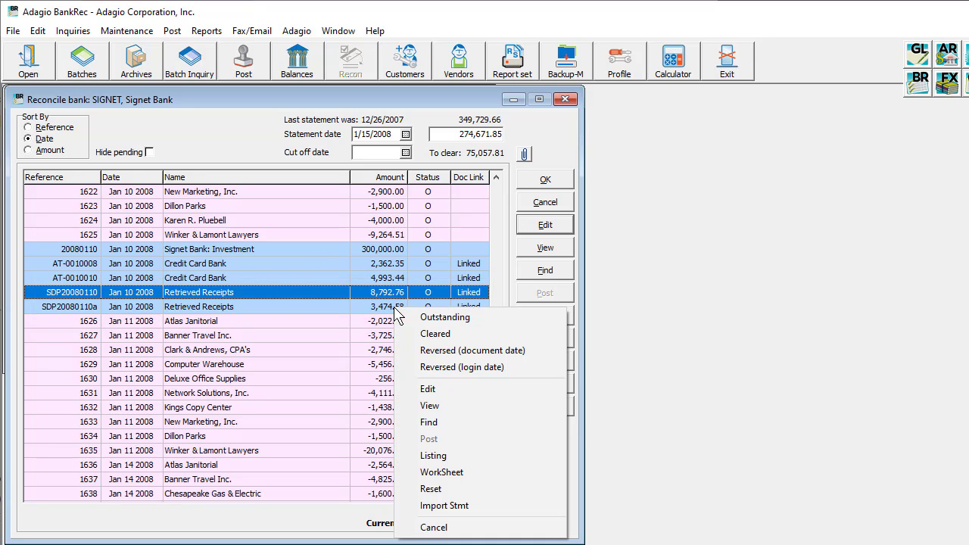
left_click(415, 350)
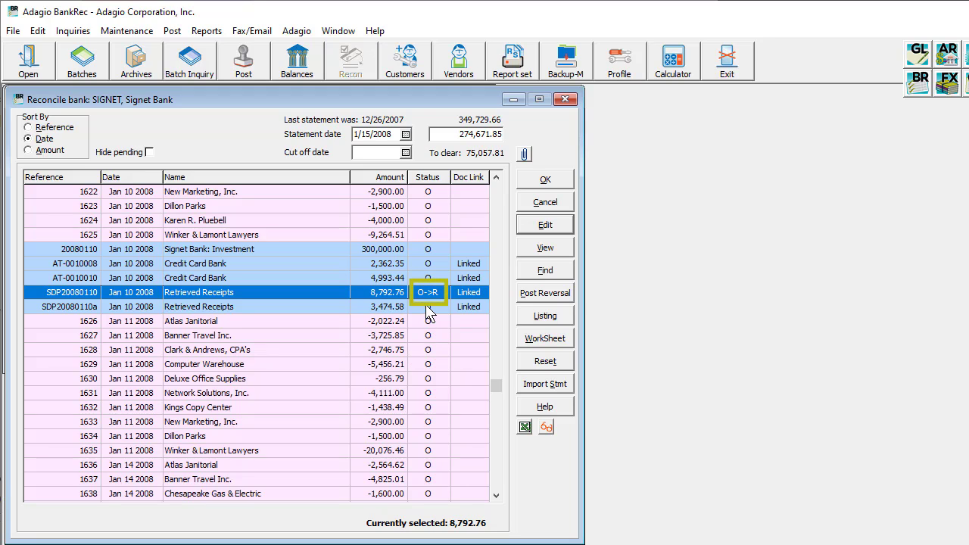
left_click(532, 296)
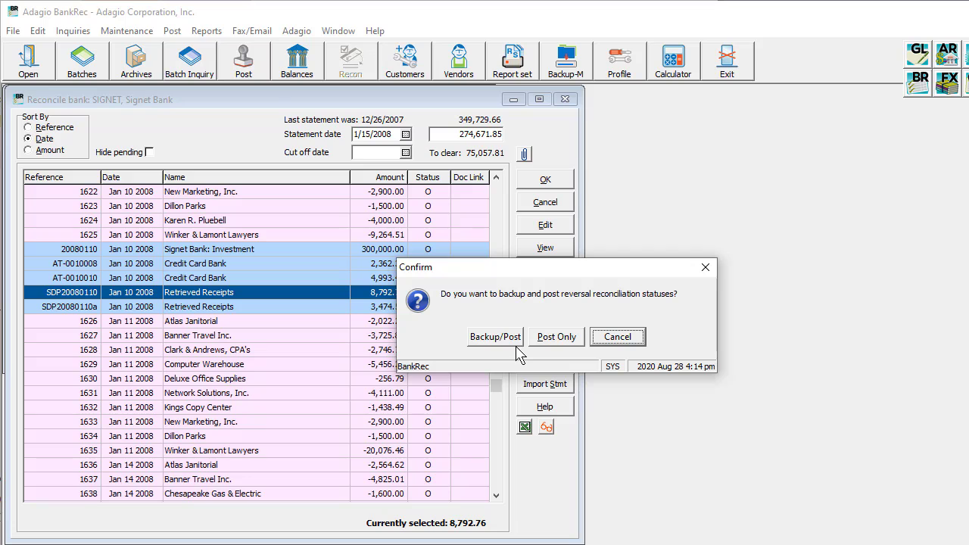
left_click(549, 341)
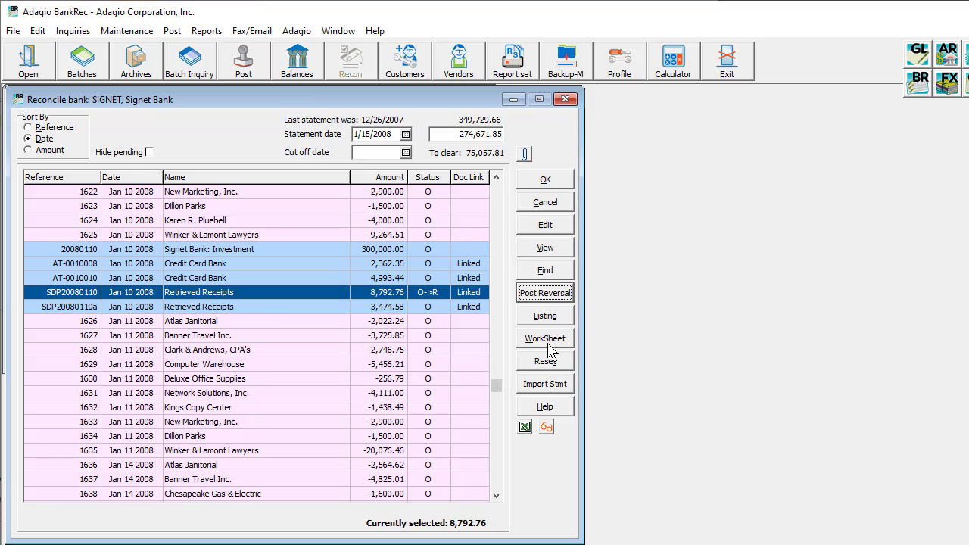
left_click(555, 339)
Open batch 22 Deposit reversals to review its entries, and close it again
double_click(175, 190)
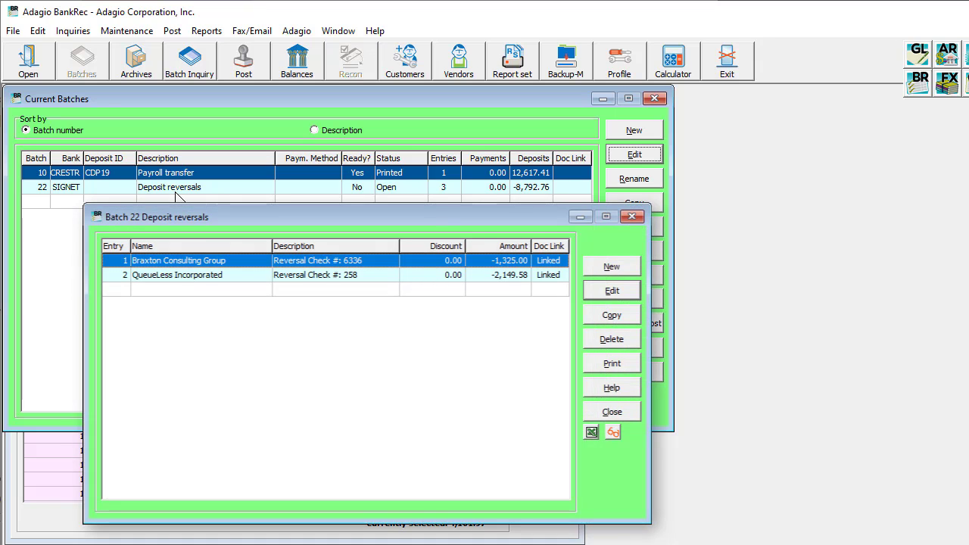
key("Escape")
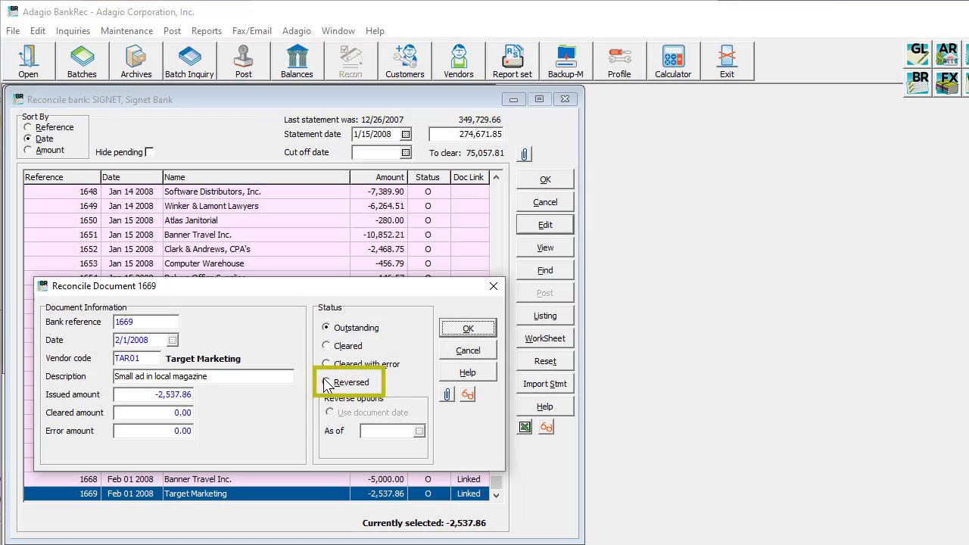
Mark document 1669 for Target Marketing as cleared with error, adjusting its cleared amount
left_click(326, 383)
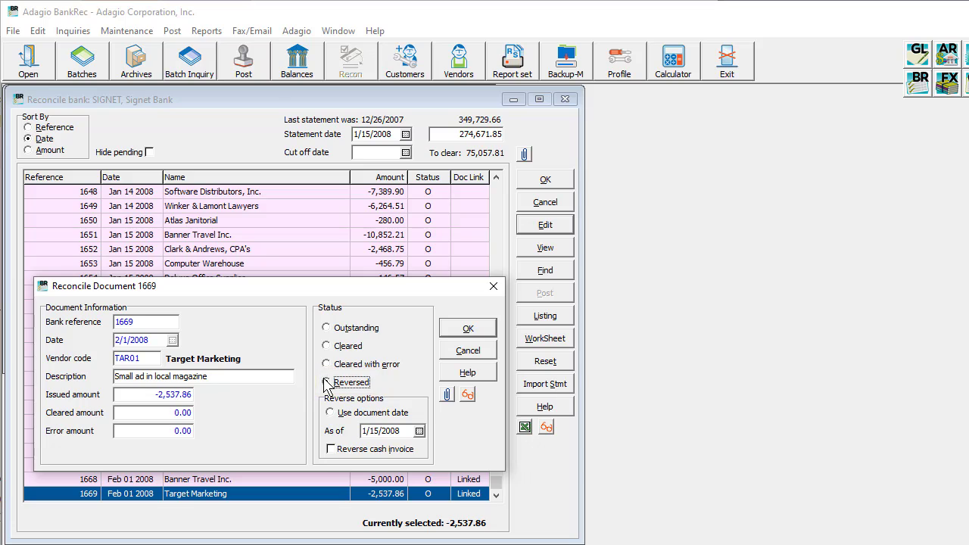
left_click(330, 449)
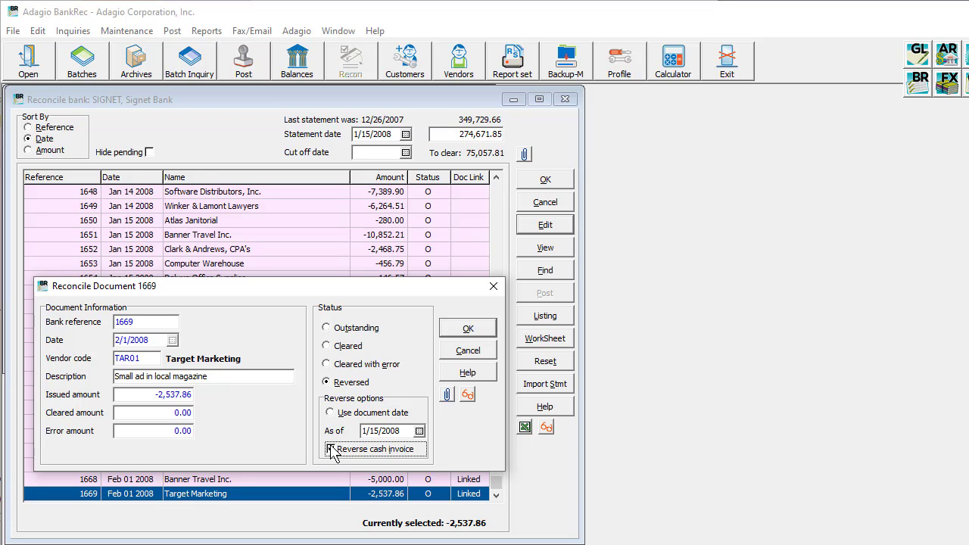
left_click(327, 364)
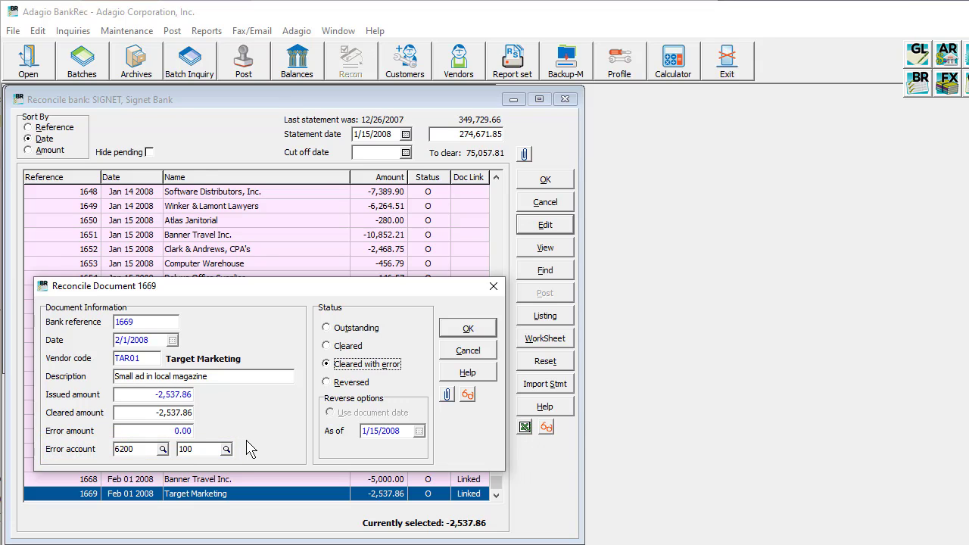
left_click_drag(183, 412, 195, 416)
left_click(194, 413)
left_click(456, 335)
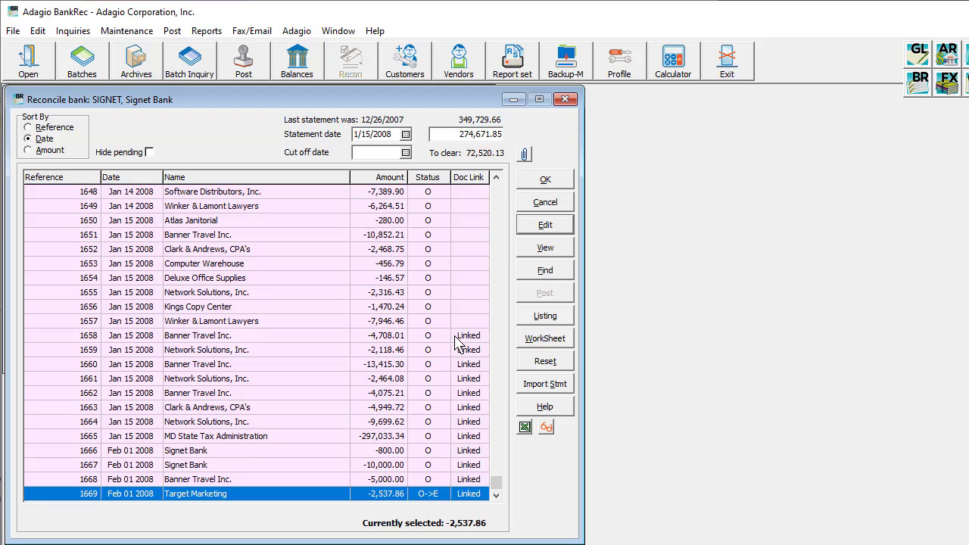
Set the Signet Bank reconciliation's cut off date to 011508
left_click(386, 153)
type("011508")
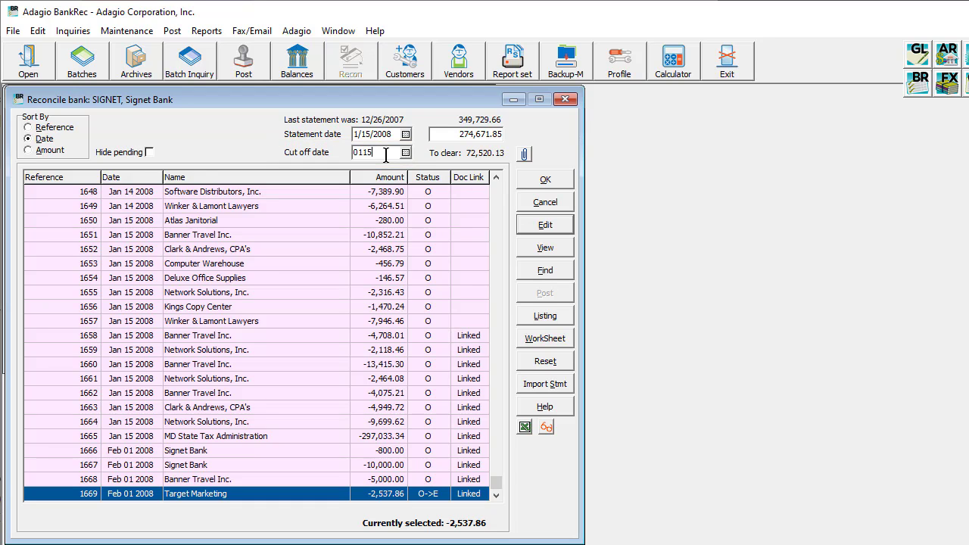
key("Tab")
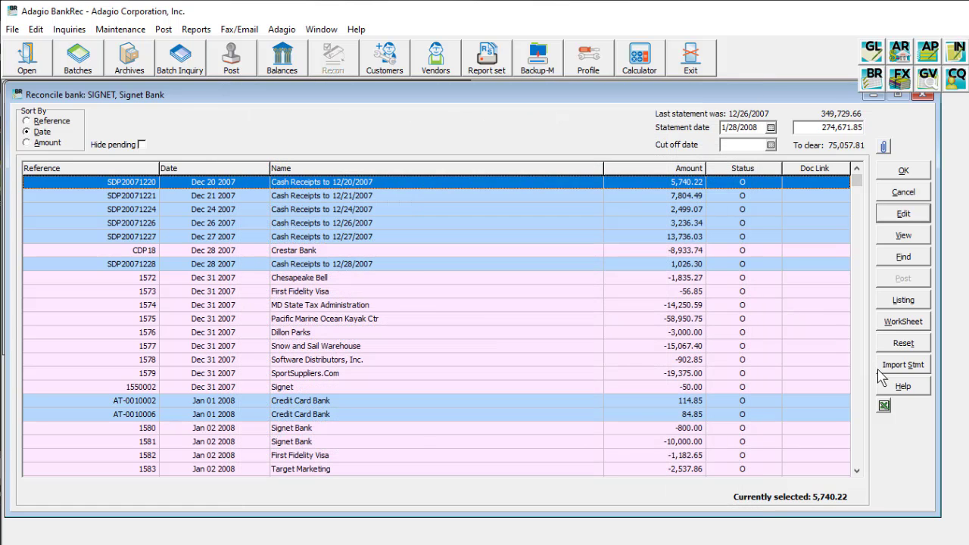
Import the bank statement file BRSIGNET-XL.XLSX into the Signet Bank reconciliation
left_click(884, 369)
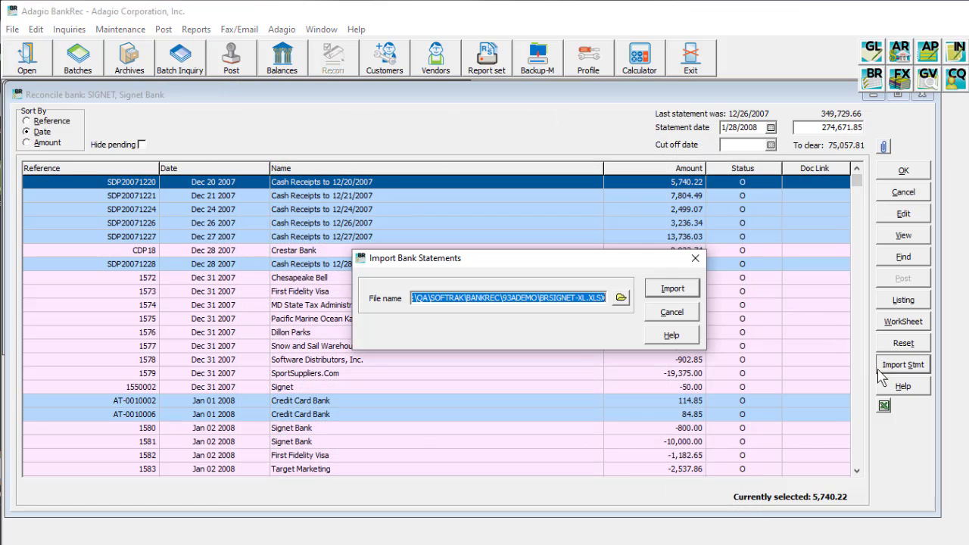
left_click(695, 293)
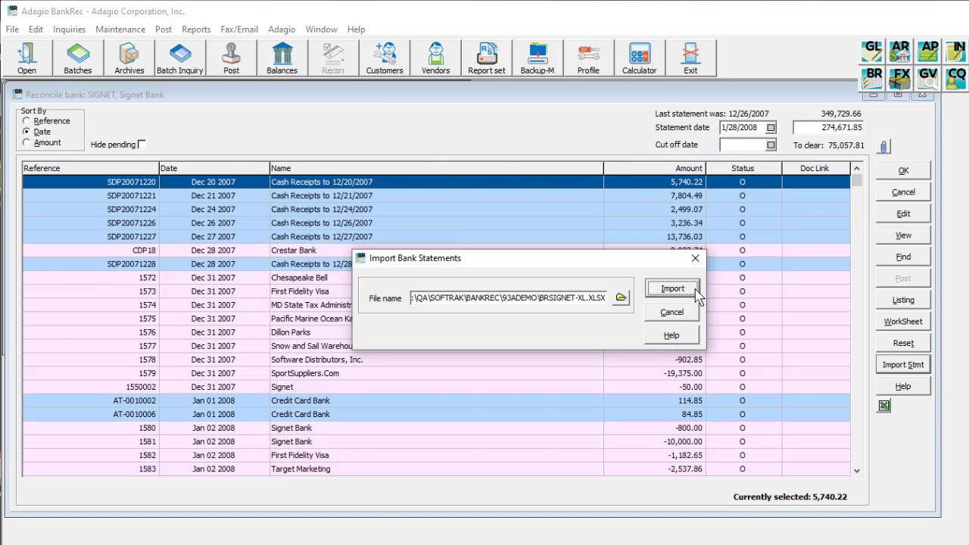
Finish importing the bank statement, widen its transaction list, and auto match its transactions with the outstanding bank documents
key("Return")
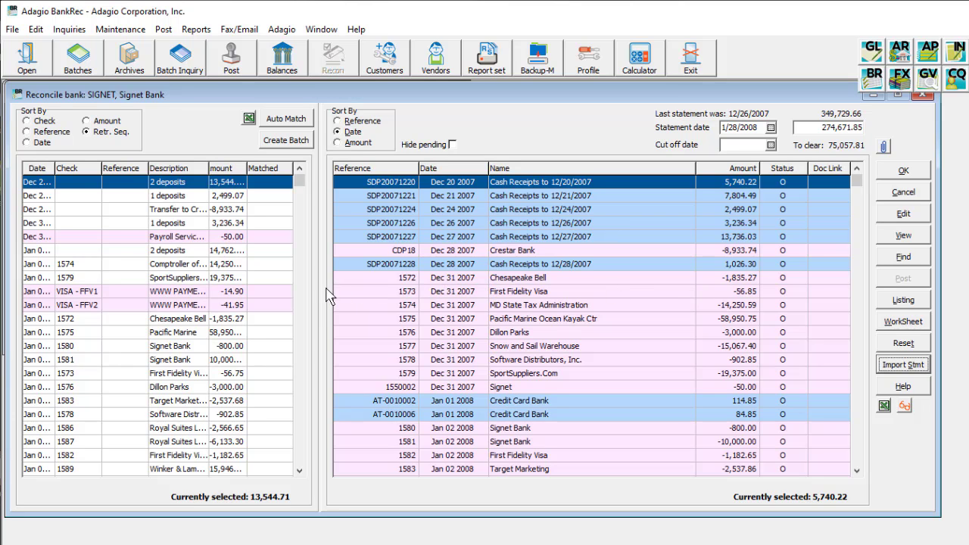
left_click_drag(320, 291, 472, 312)
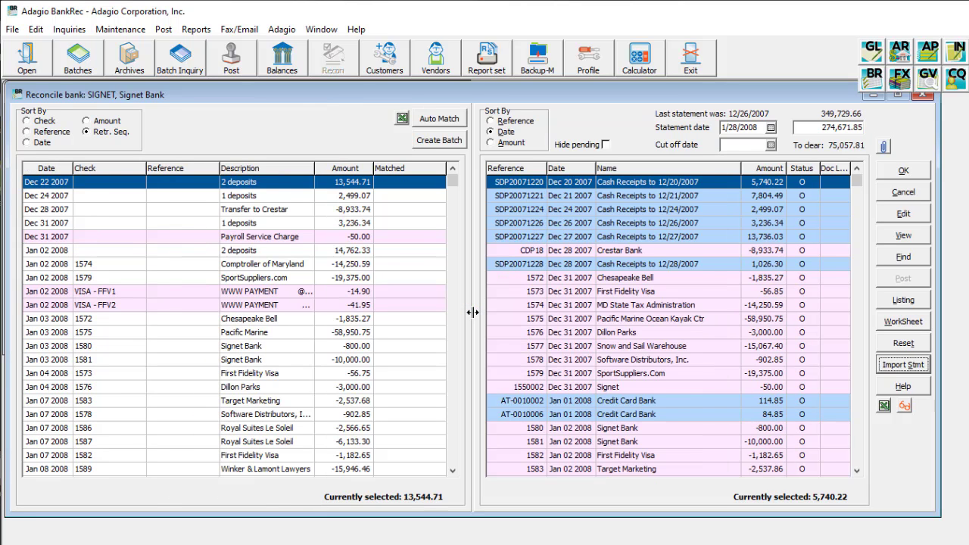
left_click(458, 124)
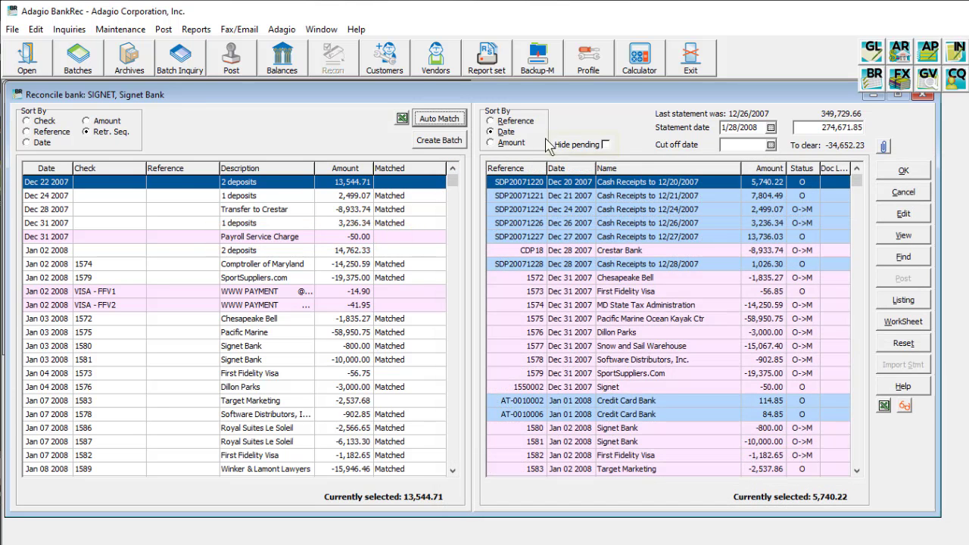
Hide the pending documents, and match the Dec 22 2007 "2 deposits" statement line with receipts SDP20071220 and SDP20071221
left_click(605, 144)
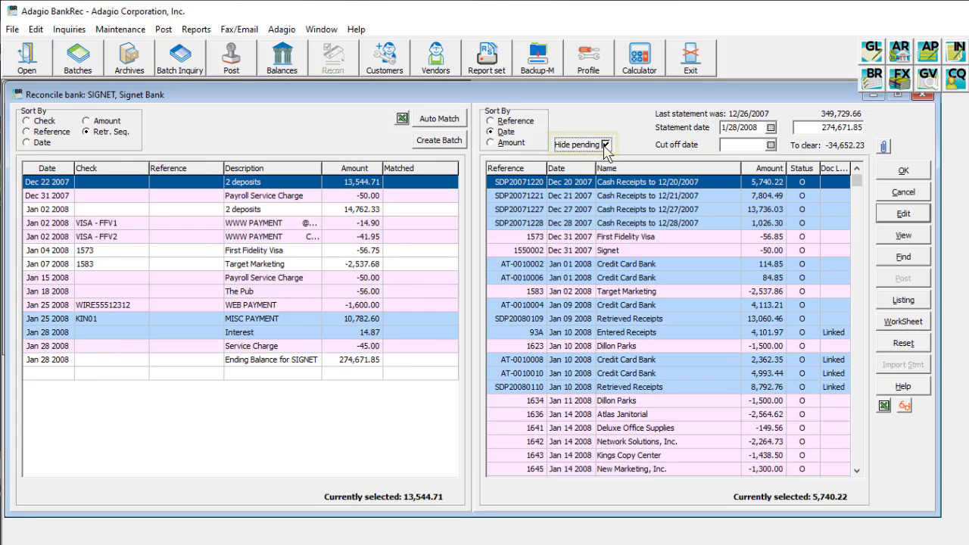
left_click(613, 195, "ctrl")
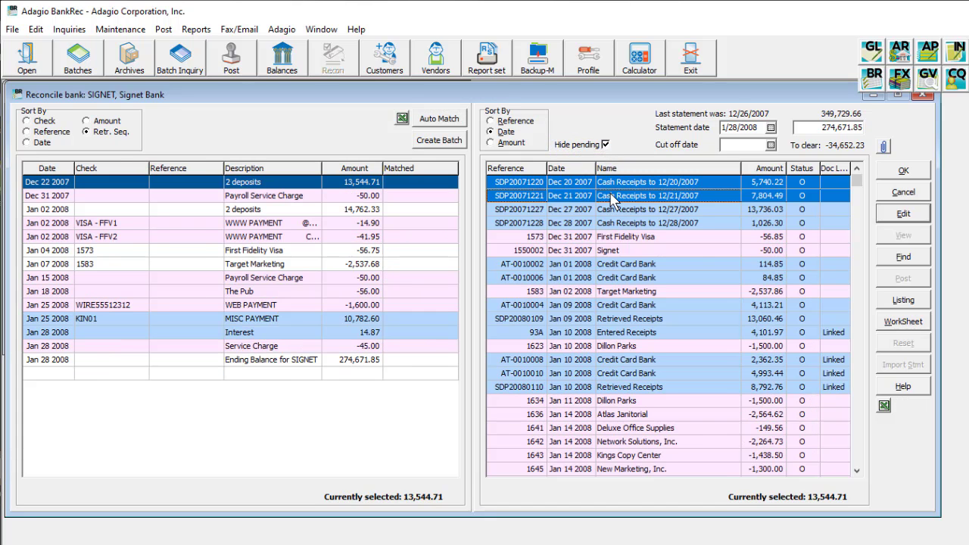
left_click(450, 182)
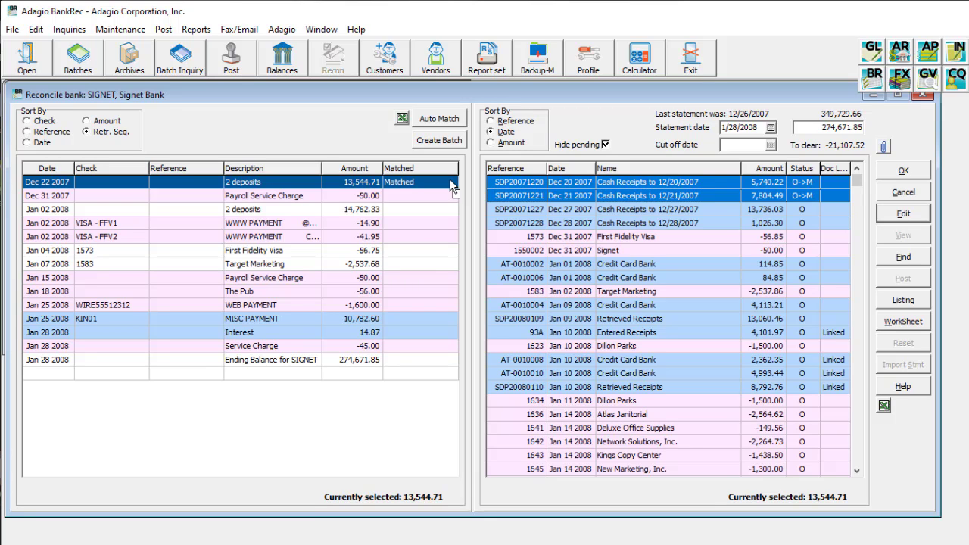
left_click(452, 187)
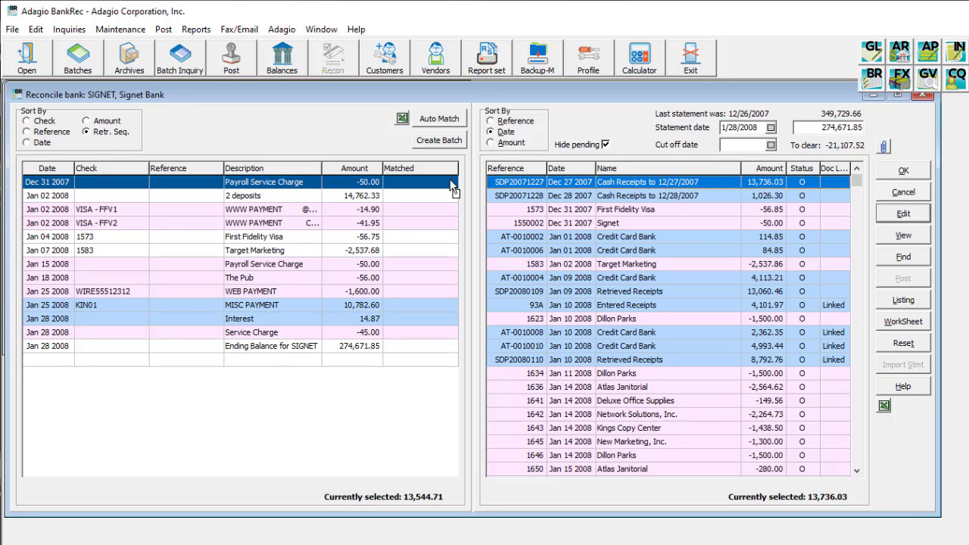
Show the pending documents again, and remove the match from check 1572 for Chesapeake Bell
left_click(605, 144)
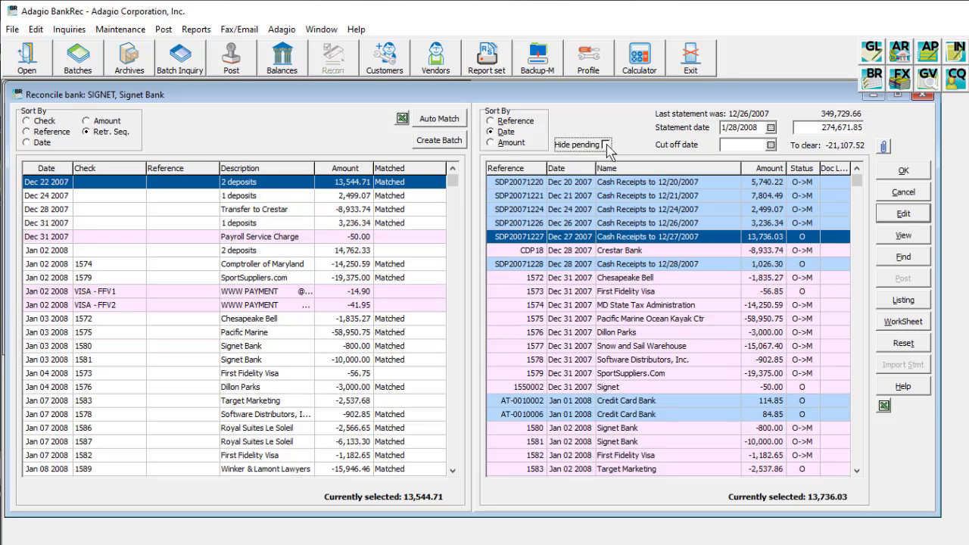
left_click(619, 282)
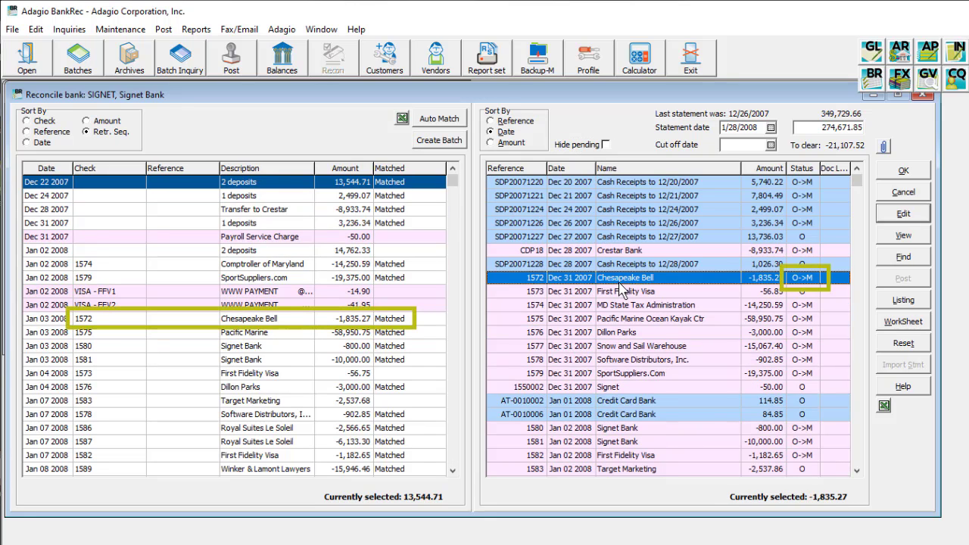
key("space")
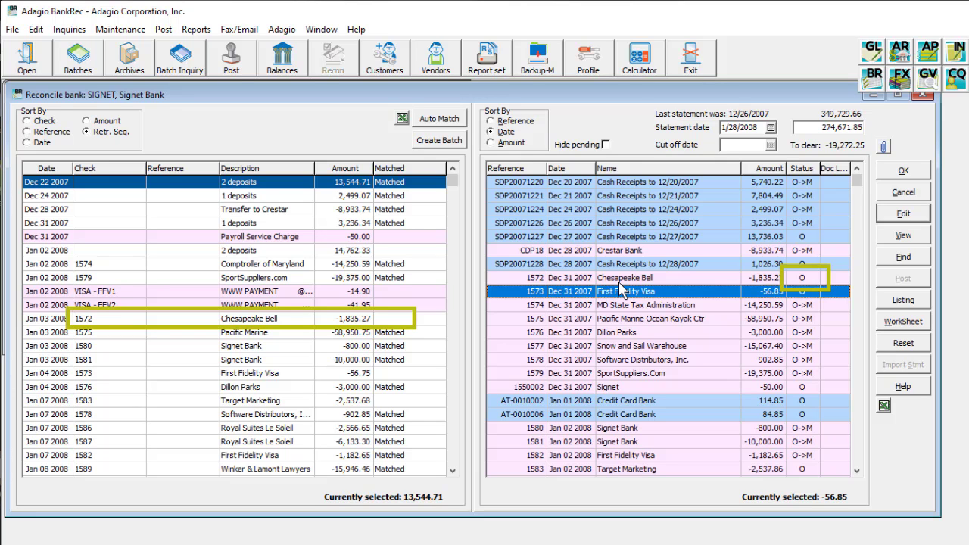
Save the Signet Bank reconciliation in progress, and reopen it from the list of banks
key("Down")
key("Down")
key("Down")
key("Down")
key("Down")
key("Down")
key("Down")
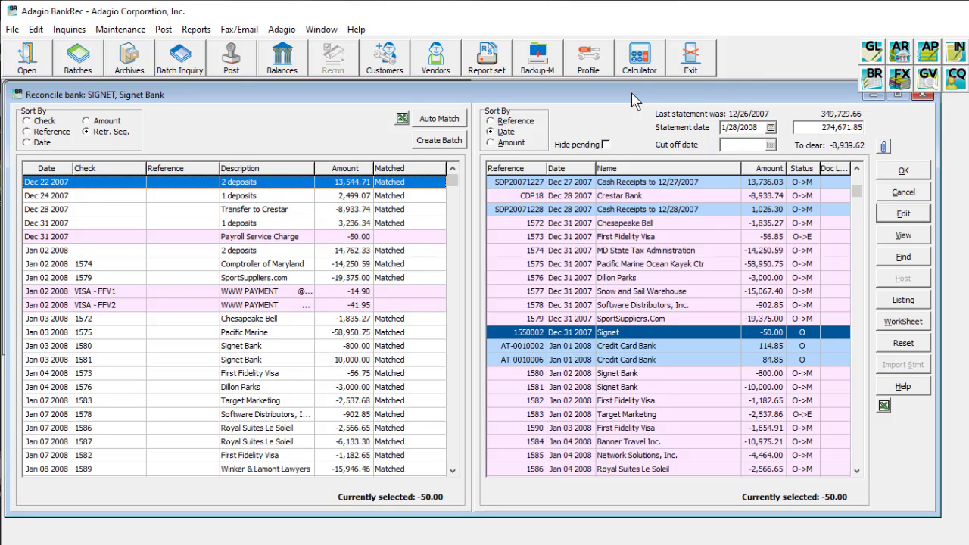
left_click(881, 169)
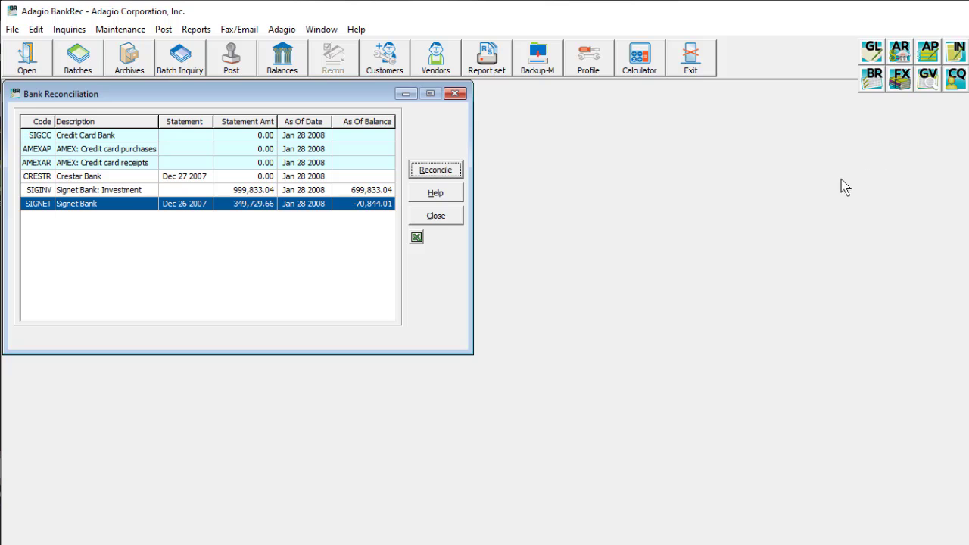
left_click(456, 175)
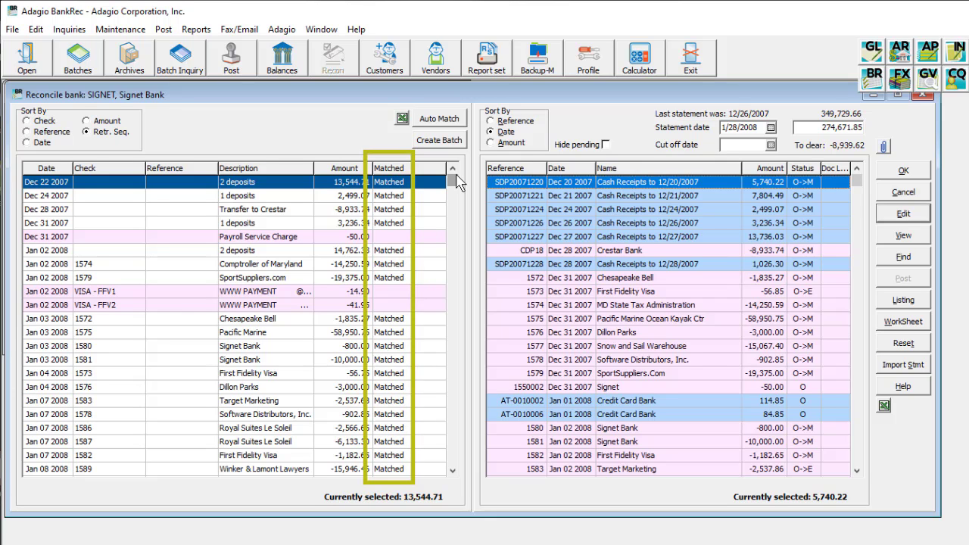
Mark the statement line Ending Balance for SIGNET at the end of the list for deletion
left_click_drag(457, 179, 463, 458)
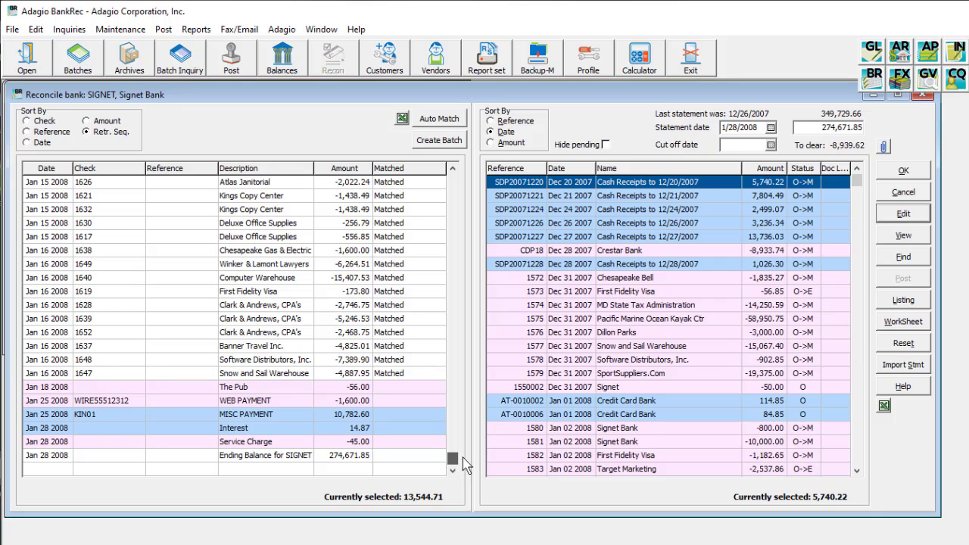
left_click(438, 457)
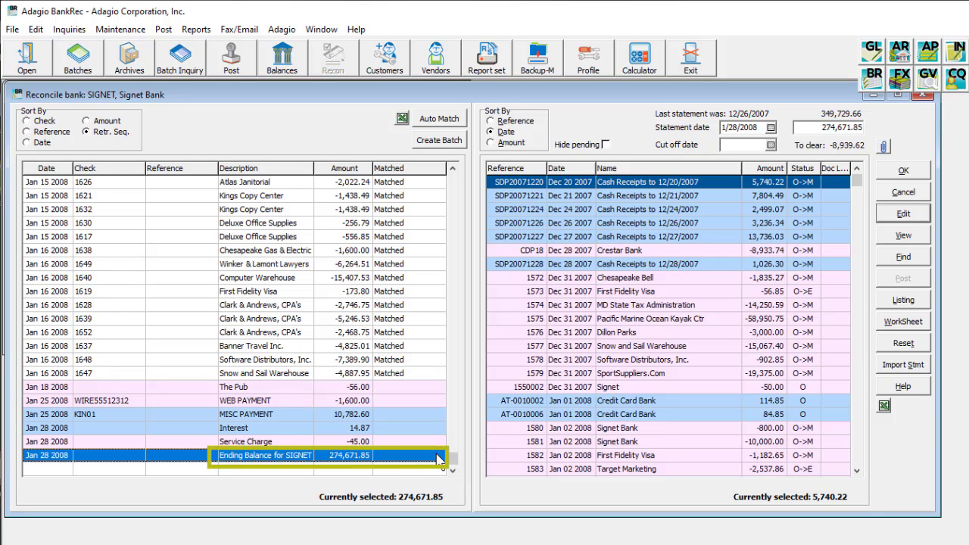
key("Delete")
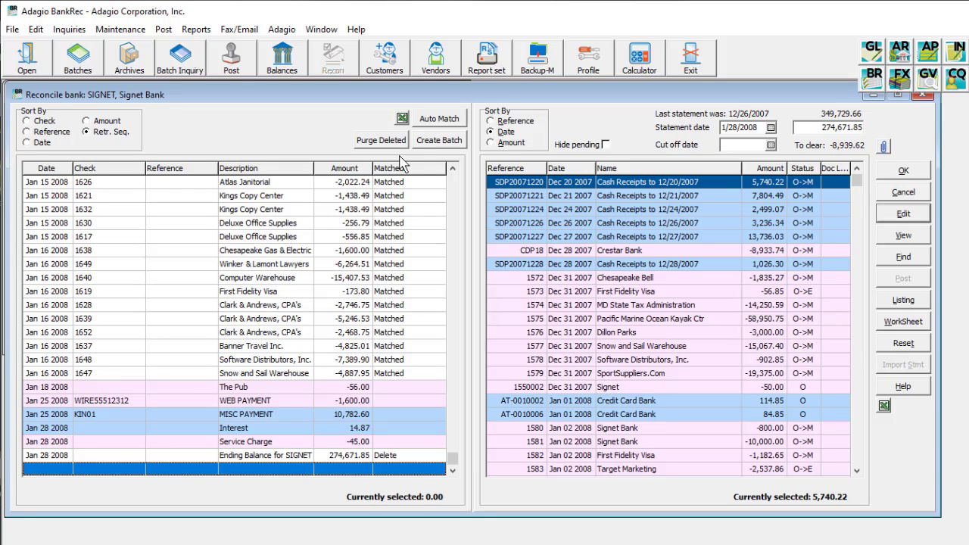
Examine the statement details of the Jan 25 2008 MISC PAYMENT line, and leave them without saving changes
left_click(380, 414)
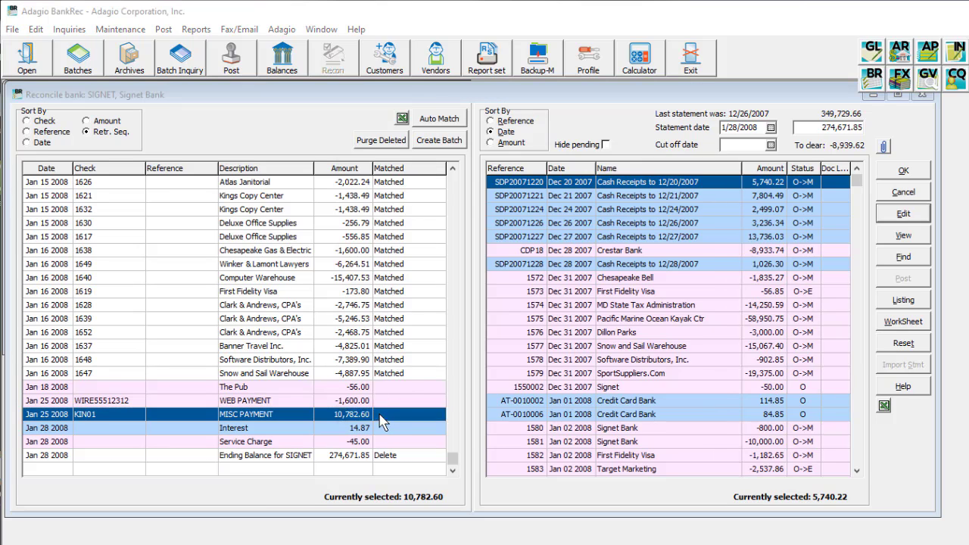
double_click(379, 415)
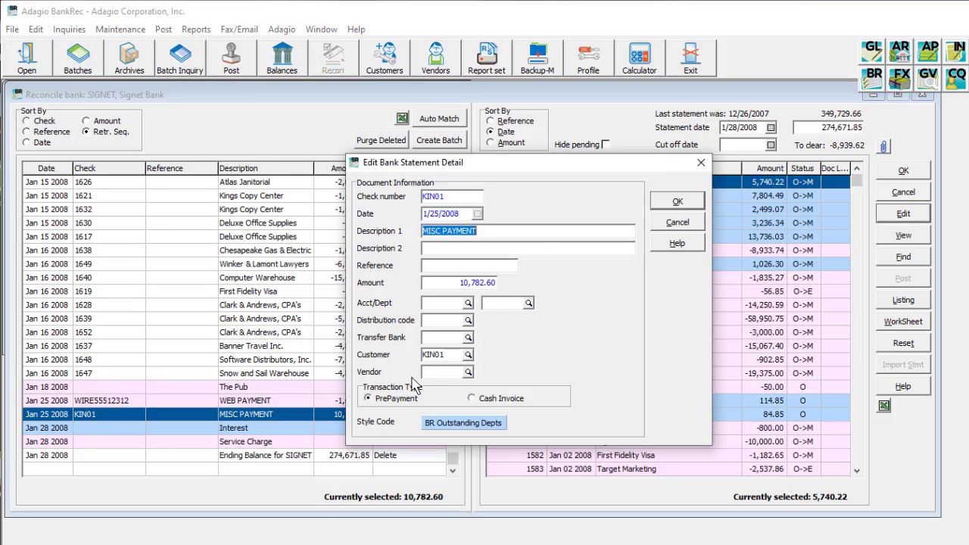
left_click(513, 248)
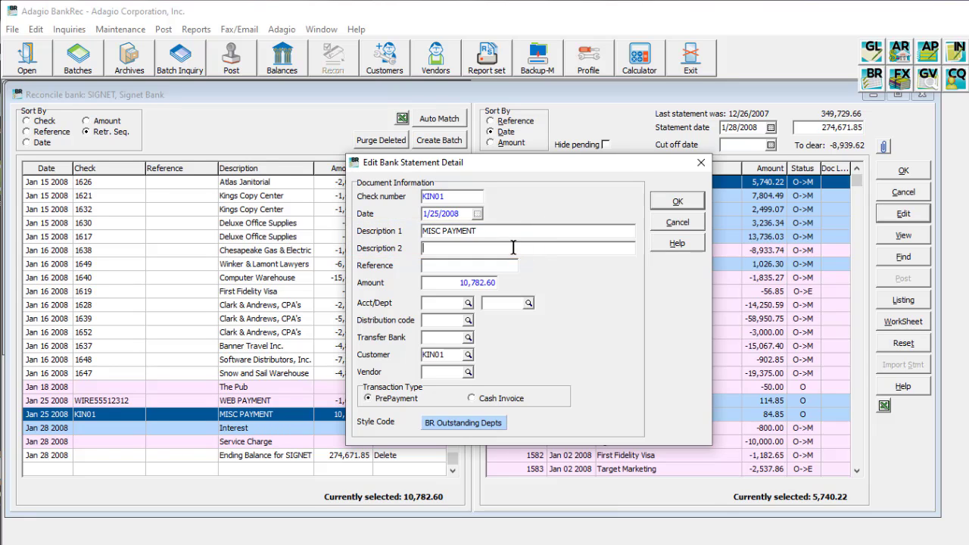
left_click(659, 226)
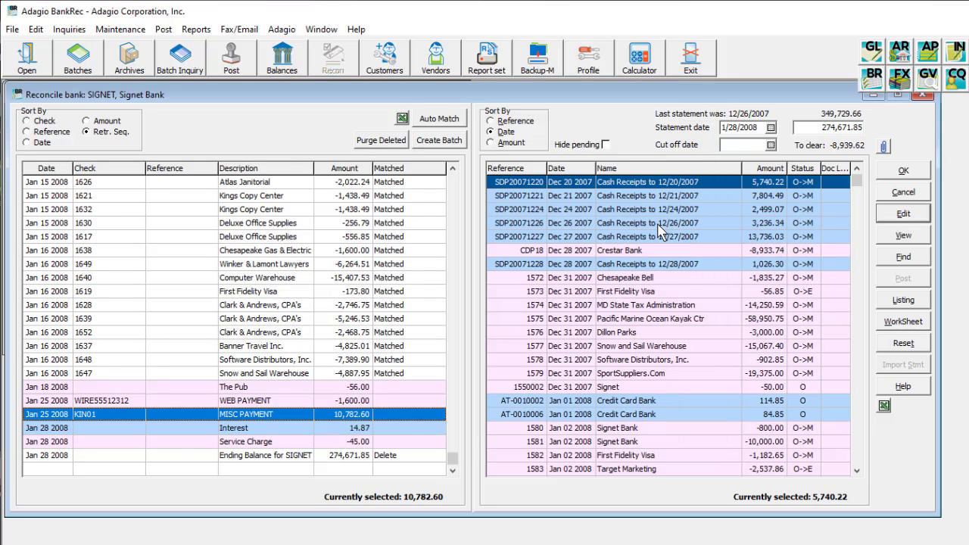
Create a batch from the unmatched statement transactions to update the bank balance
left_click(447, 144)
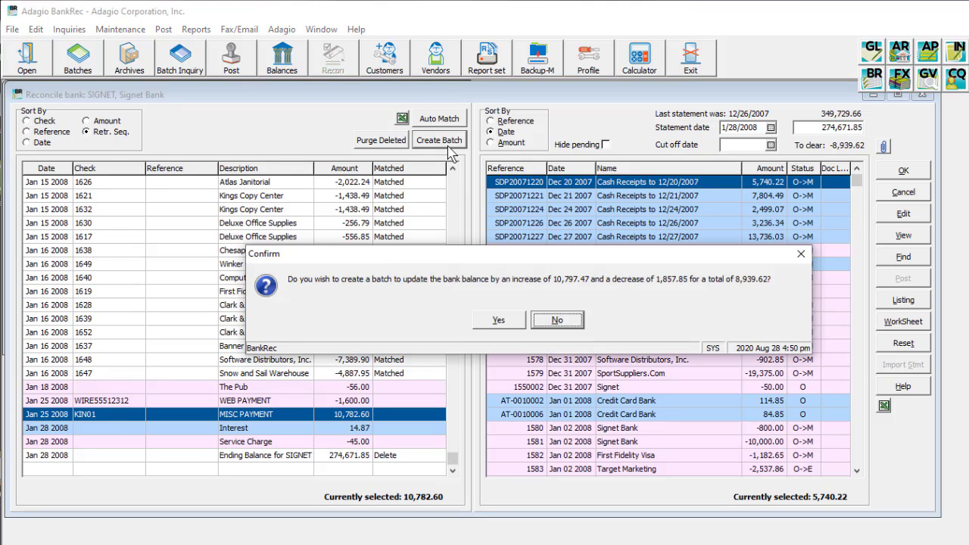
left_click(485, 322)
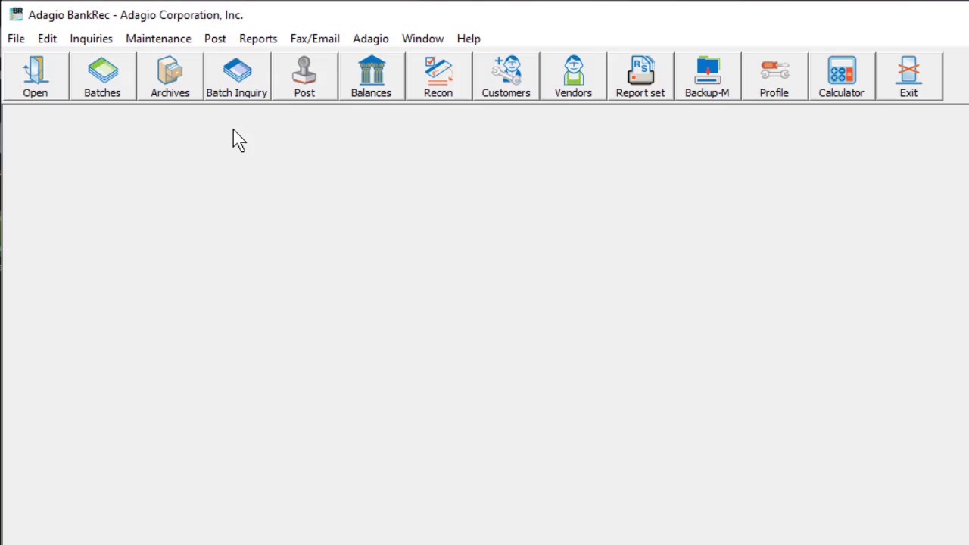
Start a new entry in the NSF receipts list, with SIGNET as the bank for the receipt search
left_click(185, 39)
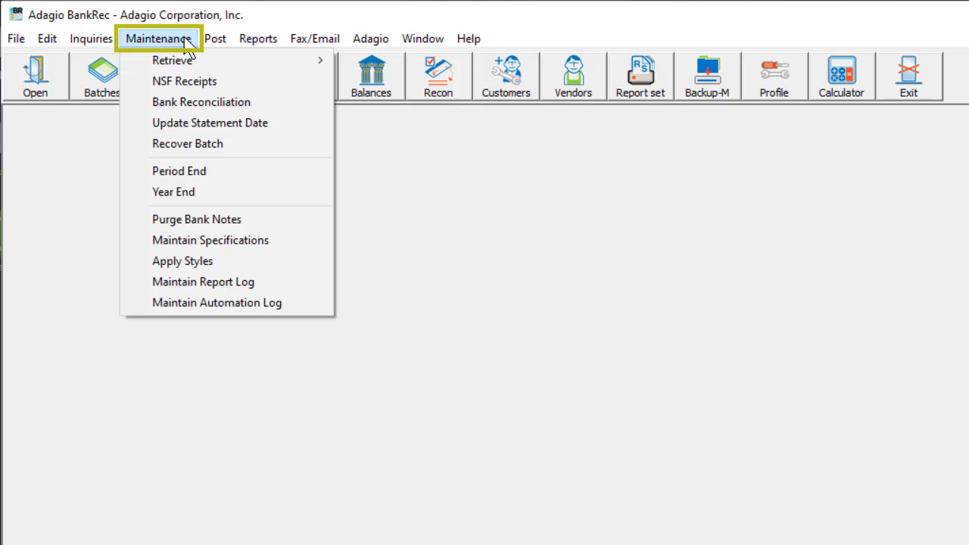
left_click(224, 88)
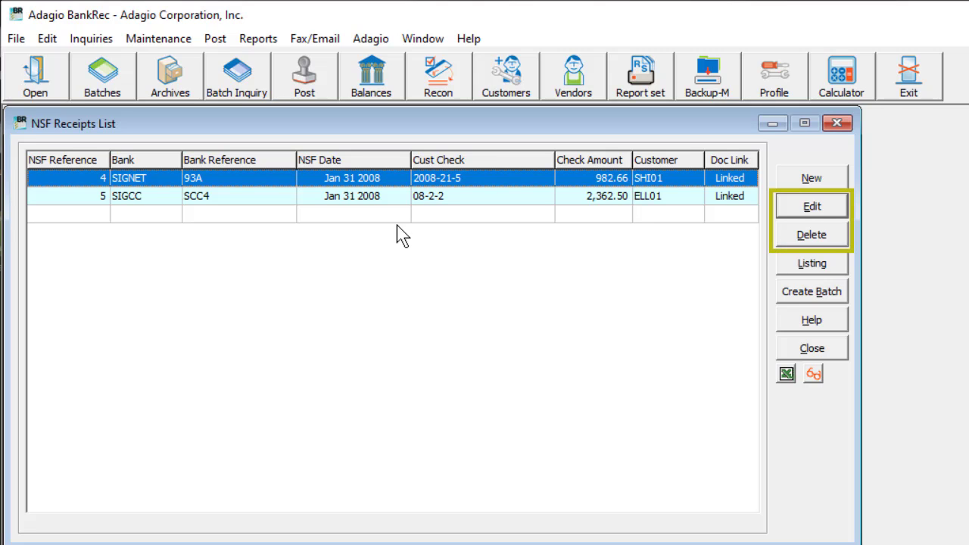
left_click(787, 265)
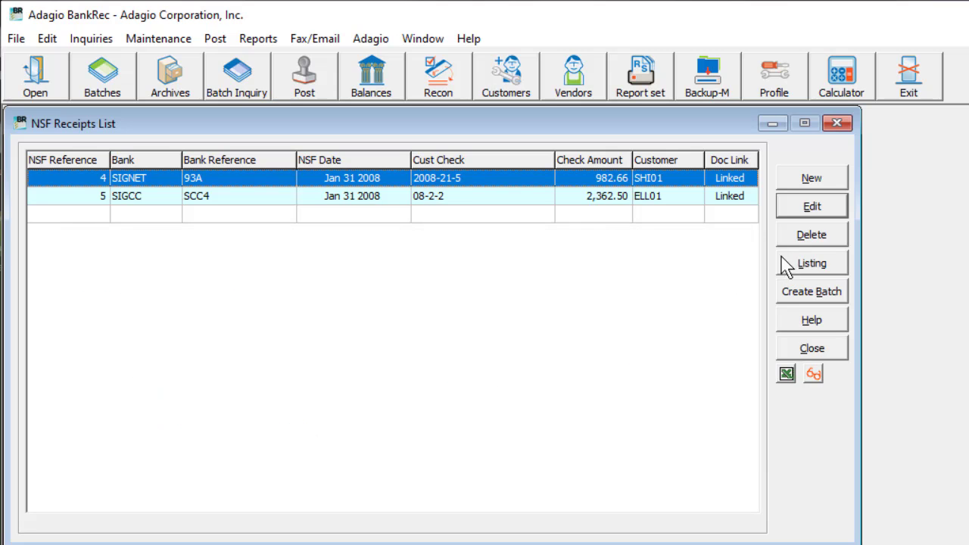
left_click(788, 186)
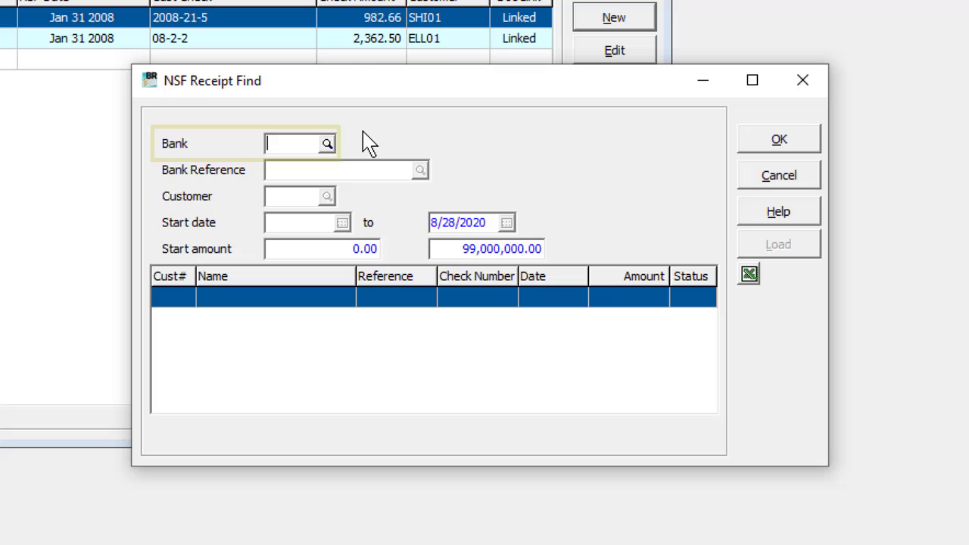
left_click(328, 144)
left_click(317, 324)
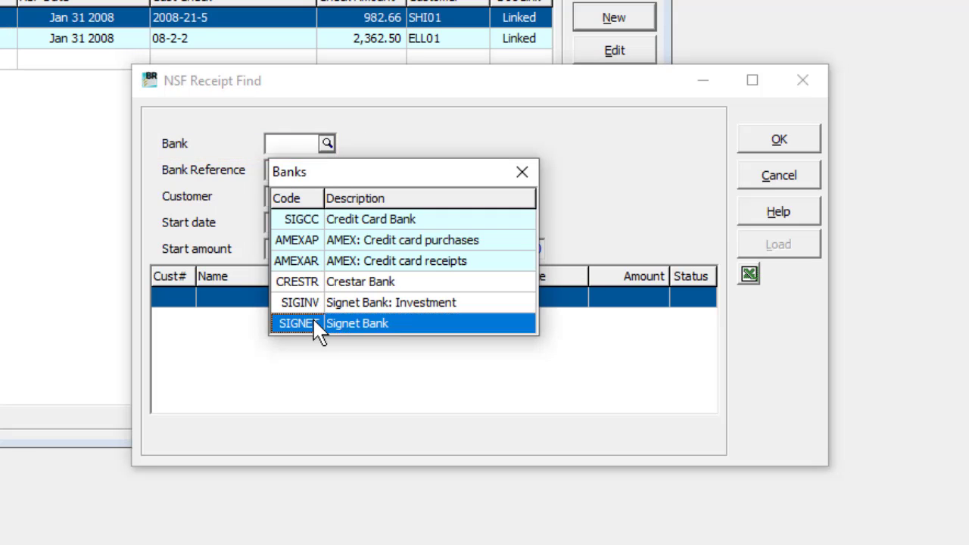
left_click(315, 324)
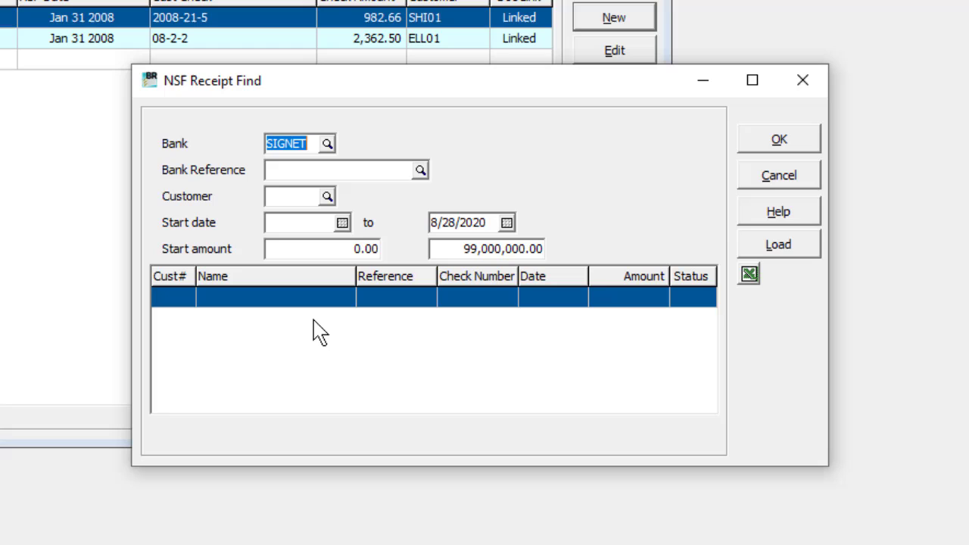
Load the receipts of customer Hidden Way Resort, and add check 2008-21-1 to the list as an NSF receipt
left_click(299, 198)
type("HID01")
key("Tab")
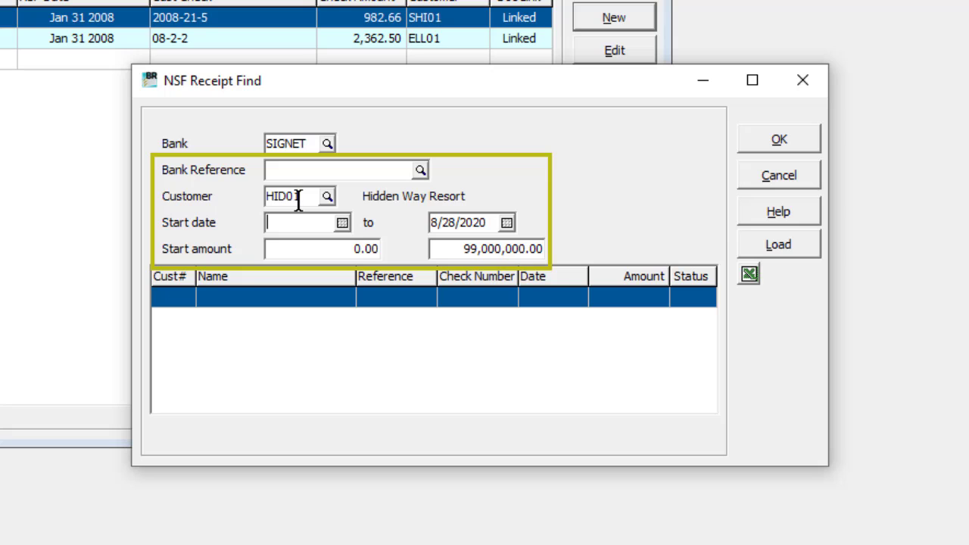
left_click(772, 247)
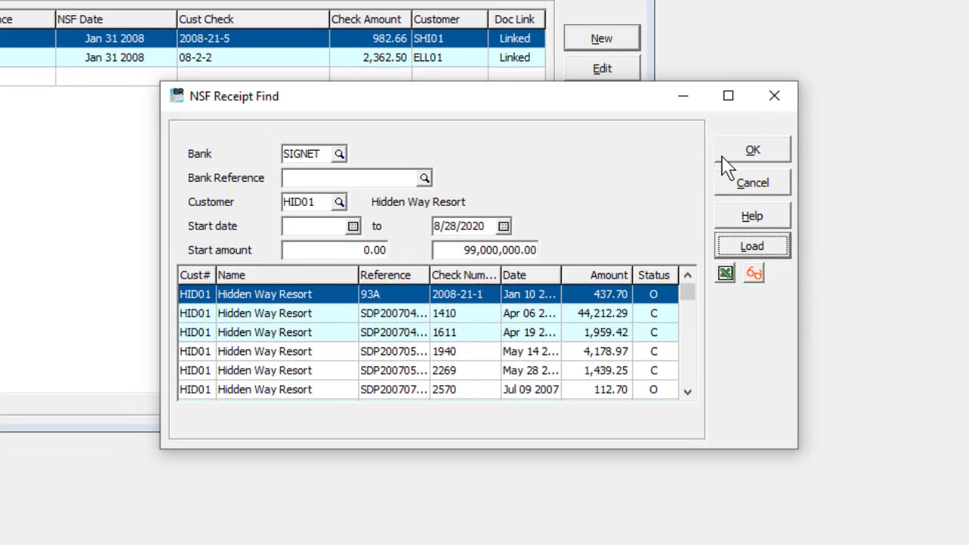
left_click(776, 140)
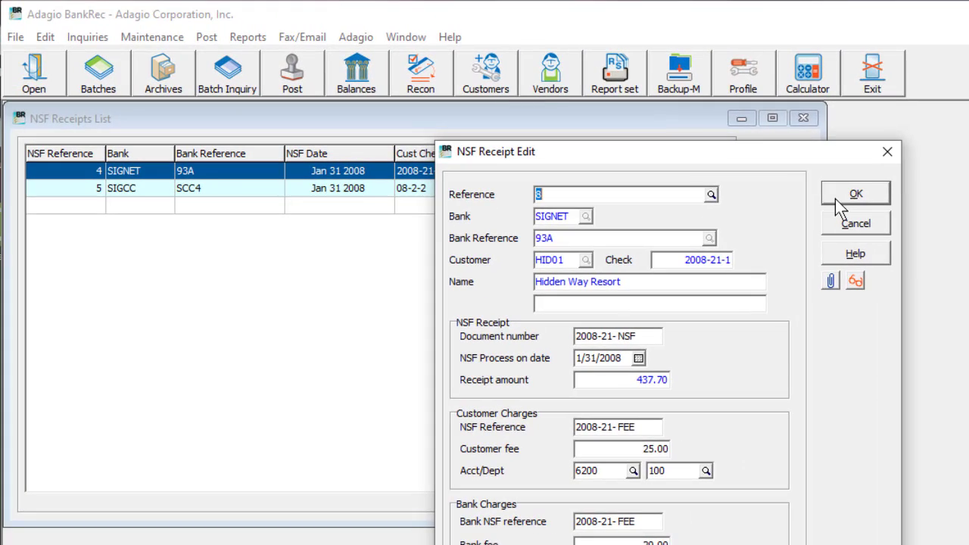
left_click(840, 196)
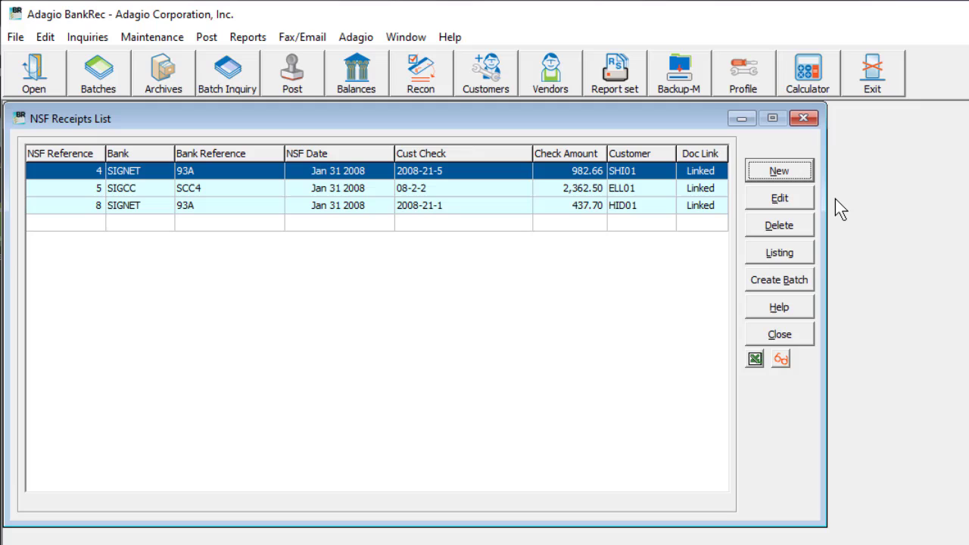
Create a batch that posts the two SIGNET NSF receipts, references 4 and 8
left_click(668, 210, "ctrl")
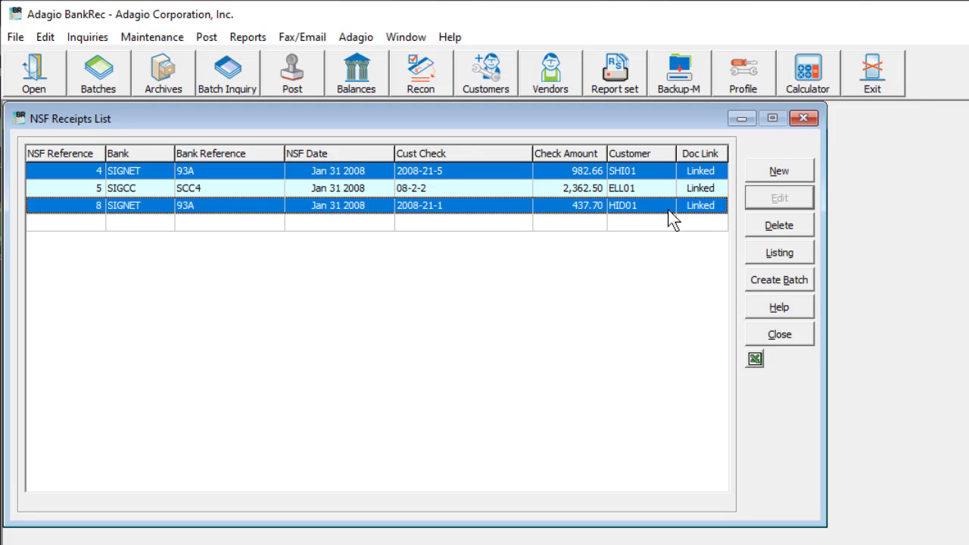
left_click(755, 282)
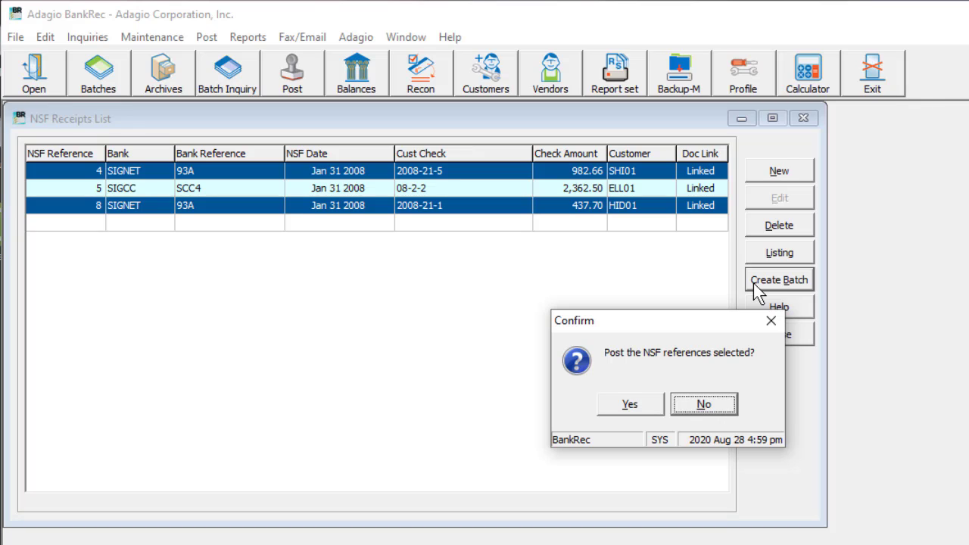
left_click(652, 412)
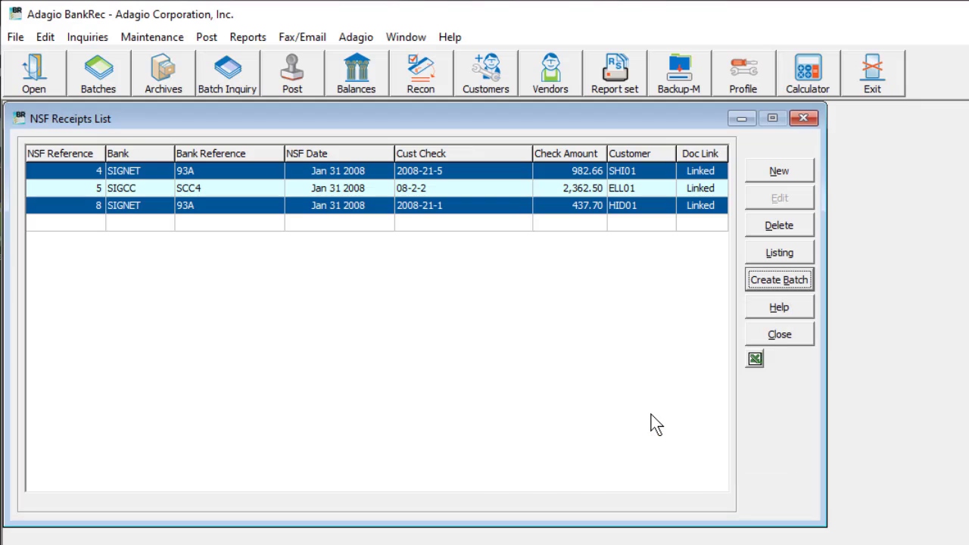
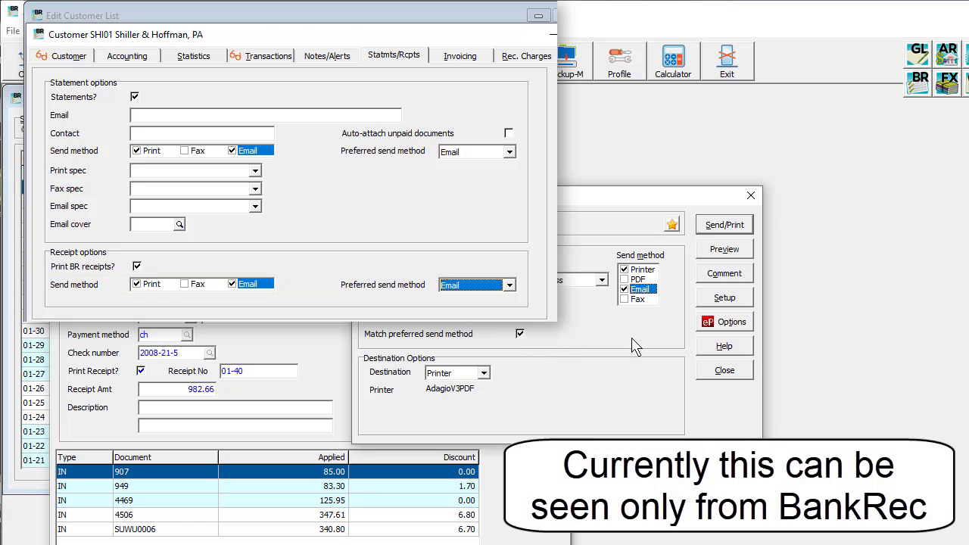
Close the receipt print options, view the linked PDF of Shiller & Hoffman receipt 01-40, and return to the receipt history list
left_click(704, 371)
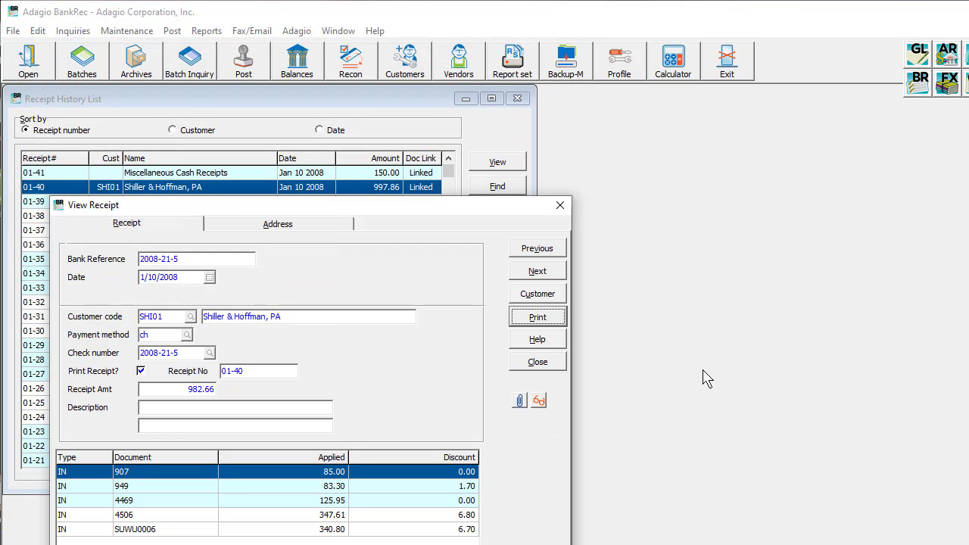
left_click(539, 401)
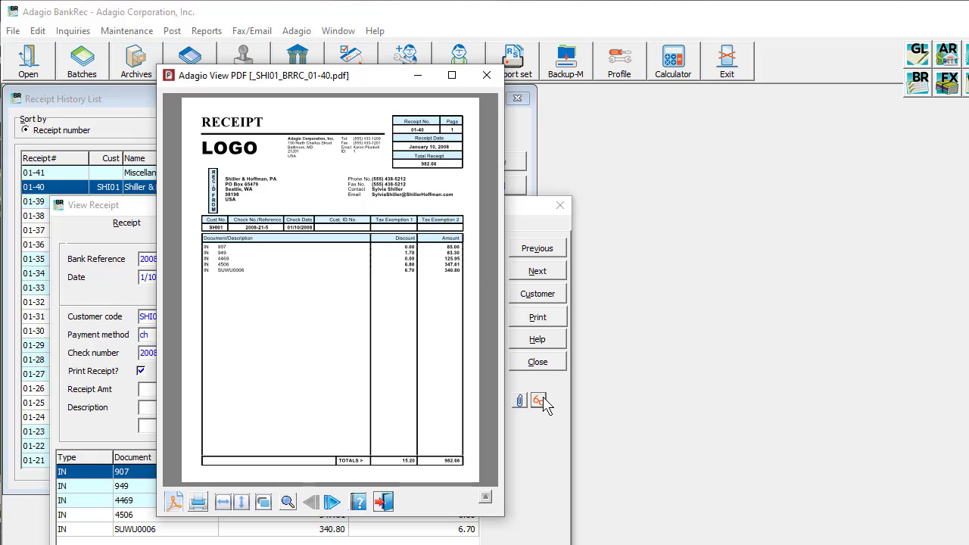
key("Escape")
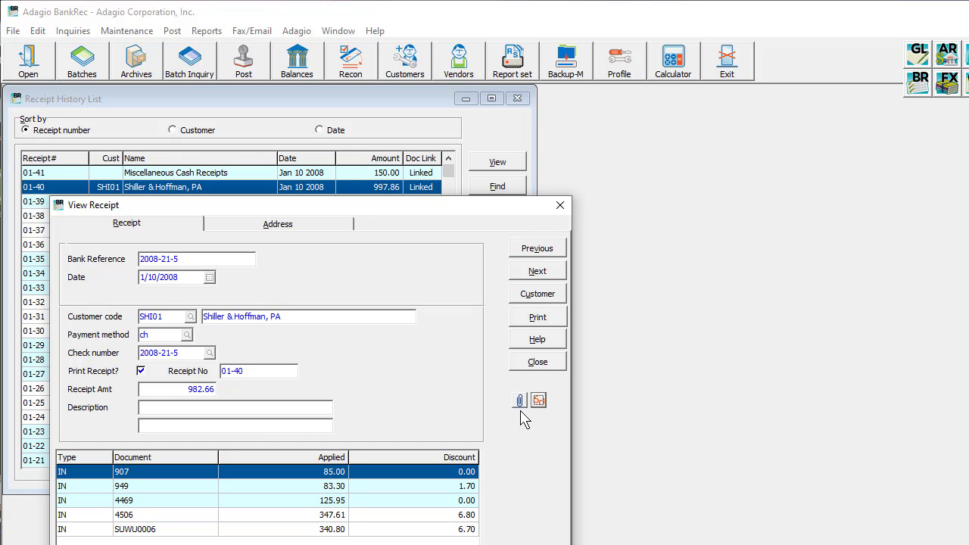
left_click(521, 368)
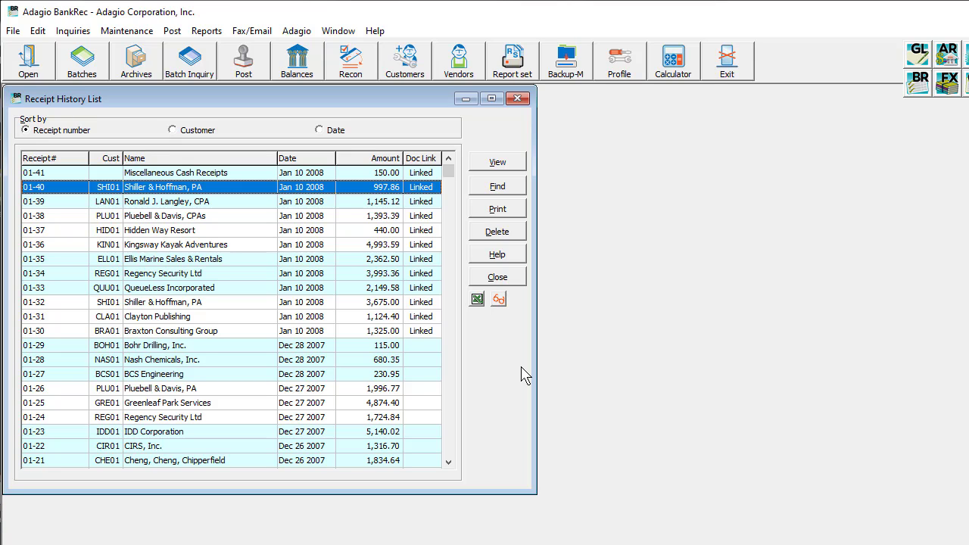
Sort the receipt history by customer and select both Bohr Drilling, Inc. receipts, 01-17 and 01-29
left_click(196, 133)
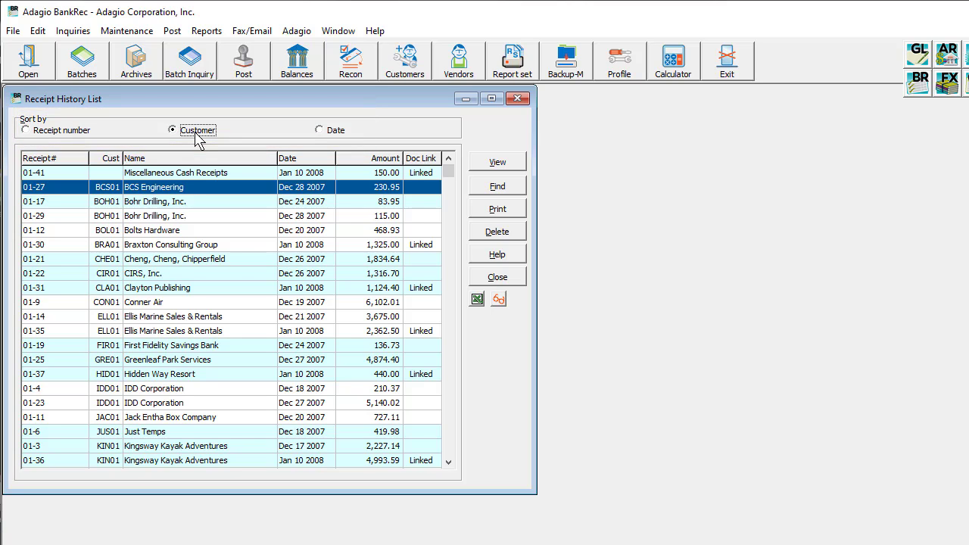
left_click(190, 201)
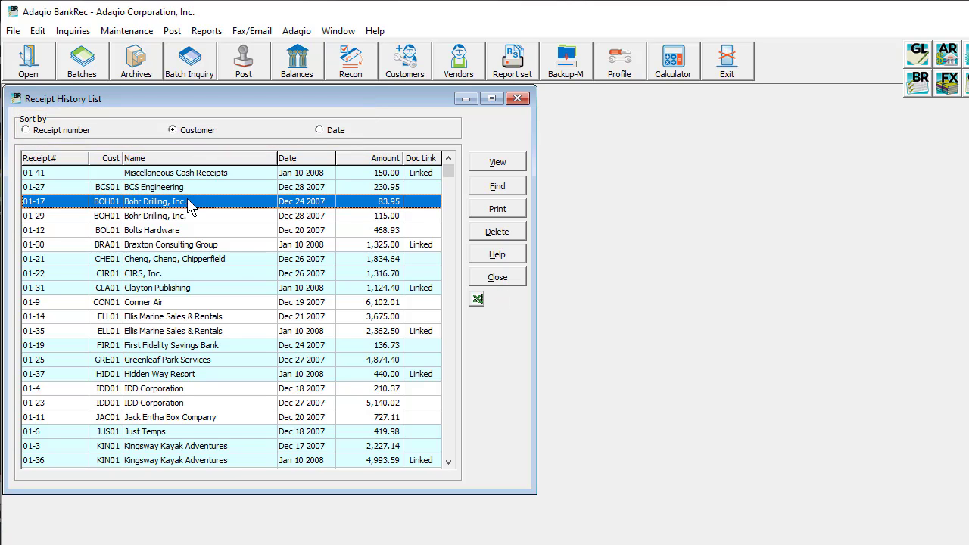
left_click(201, 218, "ctrl")
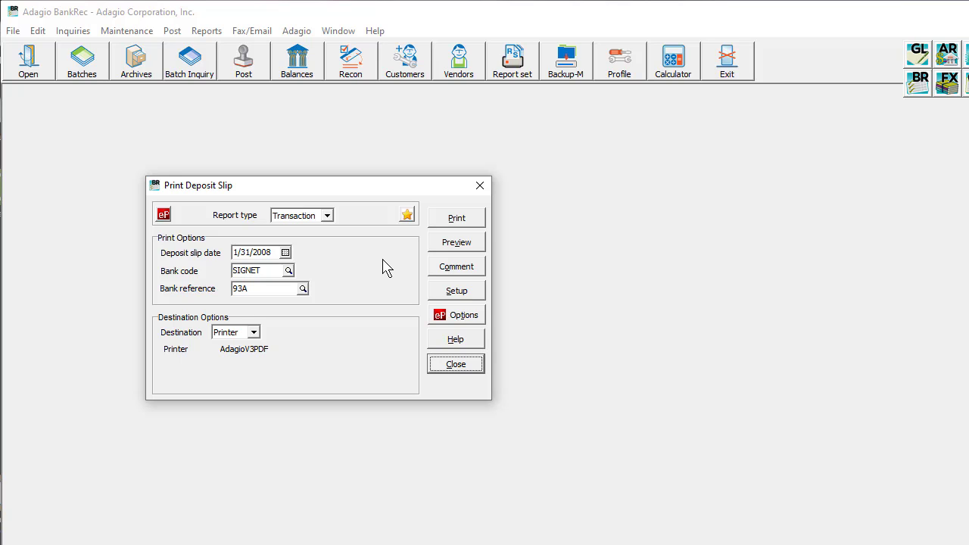
Preview the Transaction deposit slip dated 1/31/2008 for bank SIGNET, bank reference 93A
left_click(434, 245)
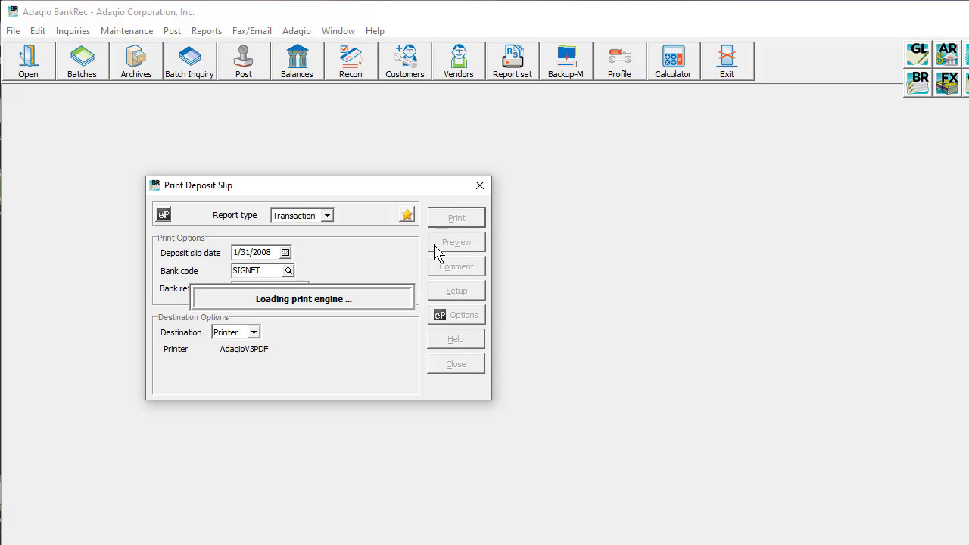